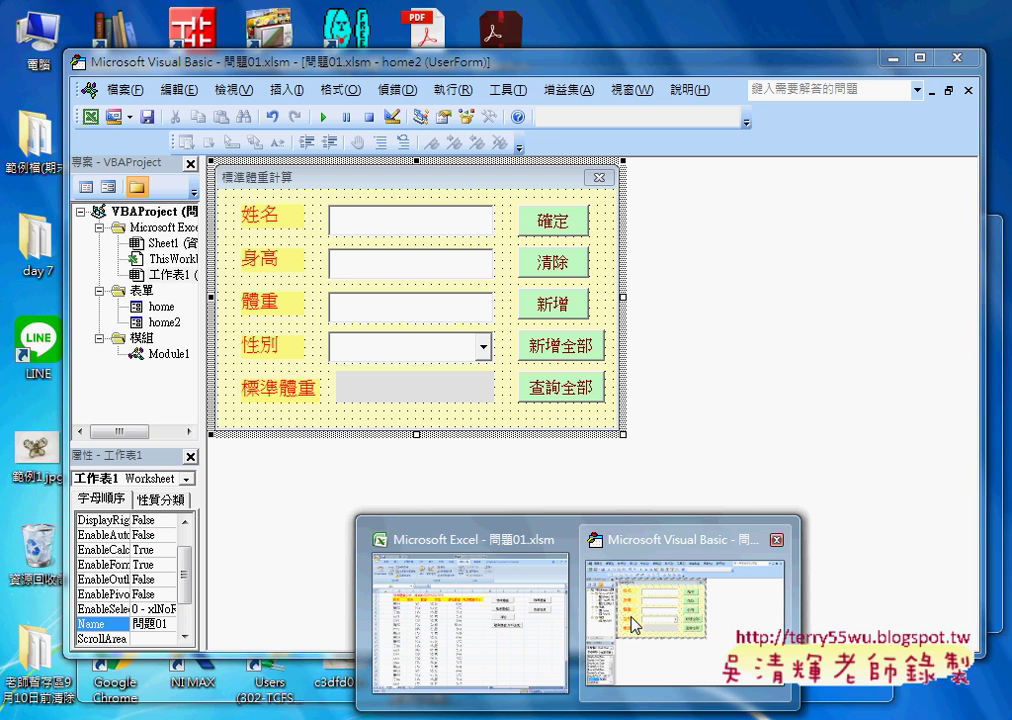
# Step: Select the 新增 and 新增全部 buttons on the home2 form, then return to the 問題01.xlsm workbook
pyautogui.click(632, 625)
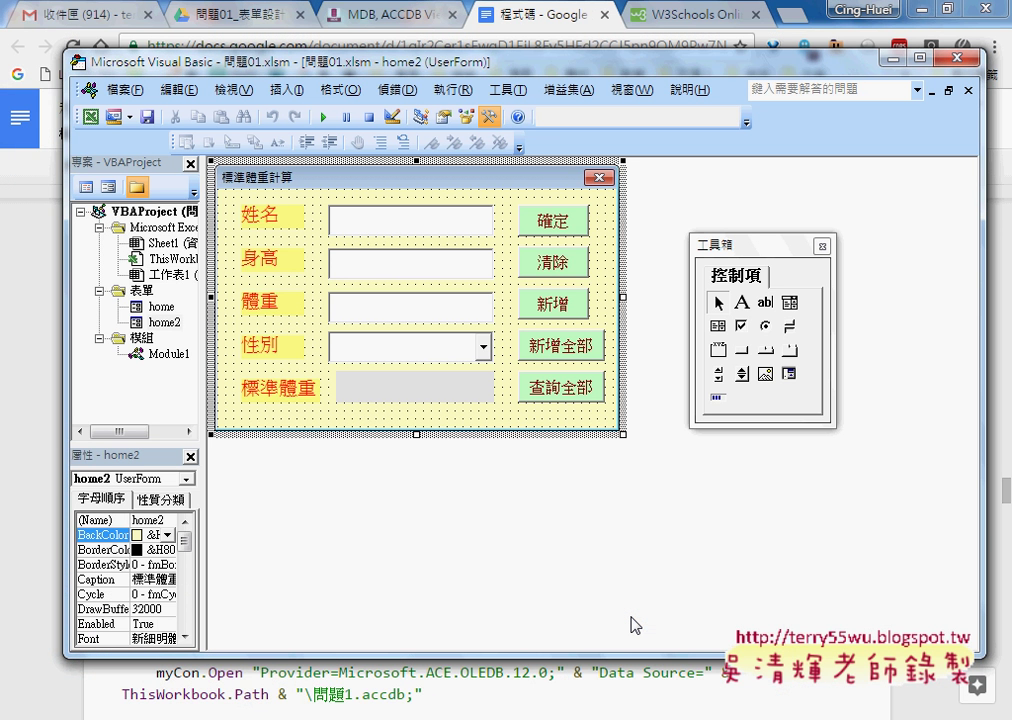
pyautogui.click(553, 308)
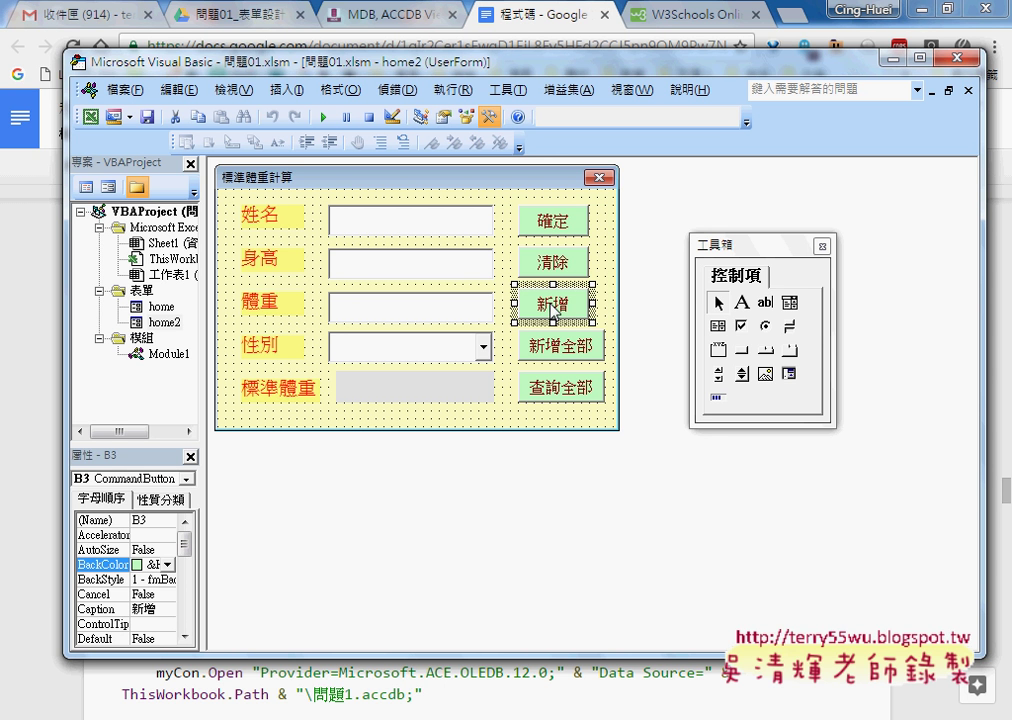
pyautogui.click(562, 350)
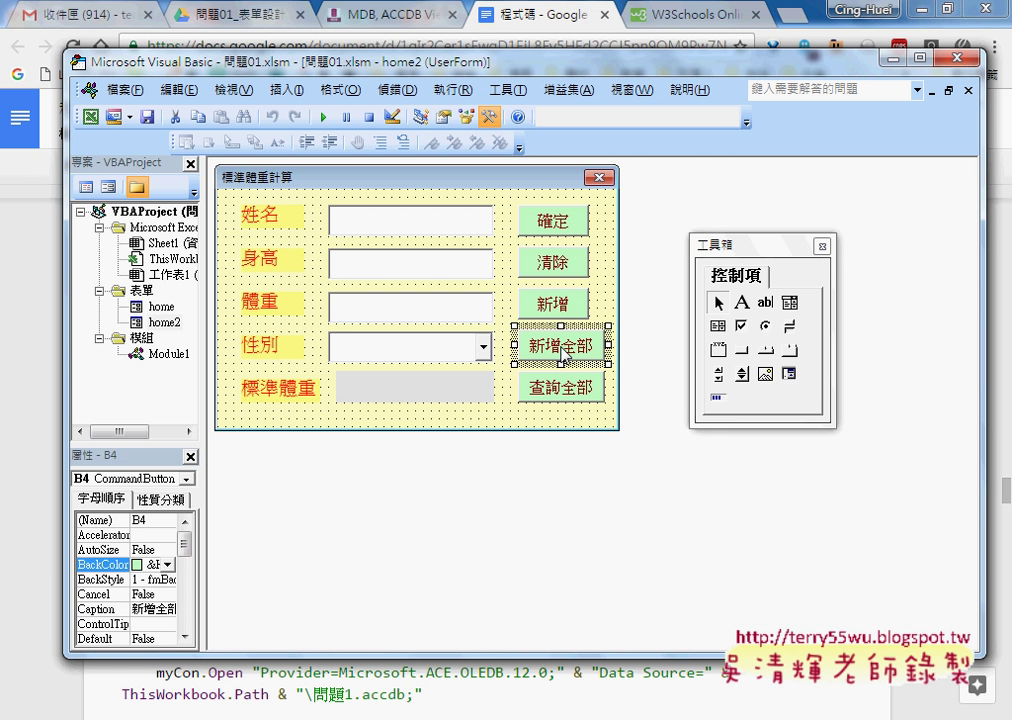
pyautogui.click(556, 310)
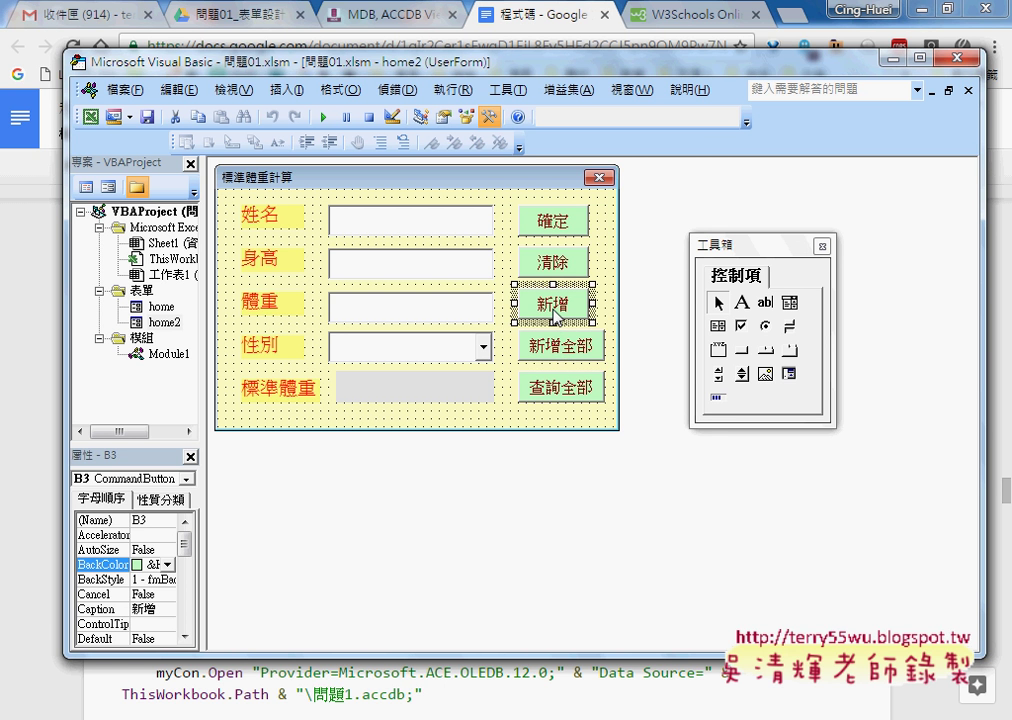
pyautogui.click(556, 350)
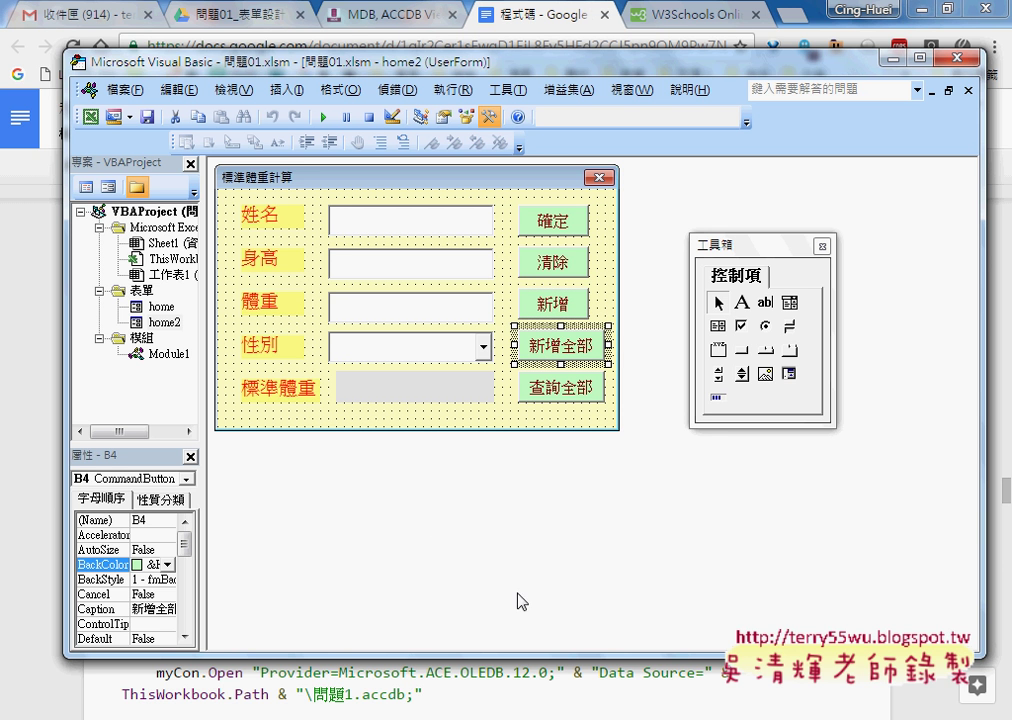
pyautogui.click(535, 660)
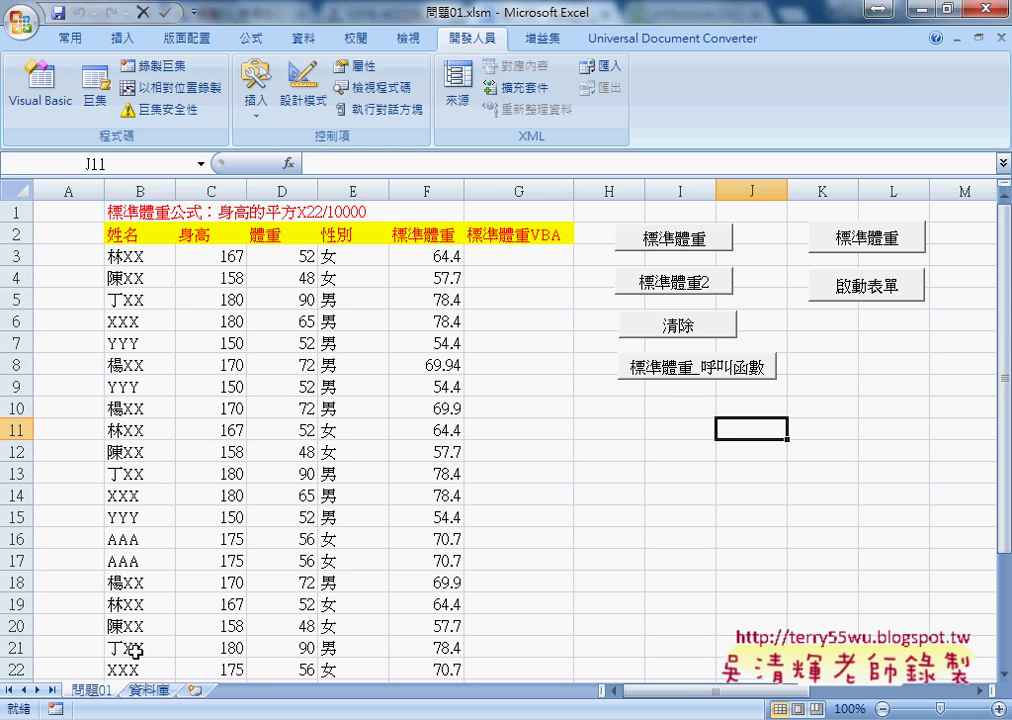
pyautogui.scroll(-3, 145, 647)
pyautogui.moveTo(124, 626); pyautogui.dragTo(449, 627)
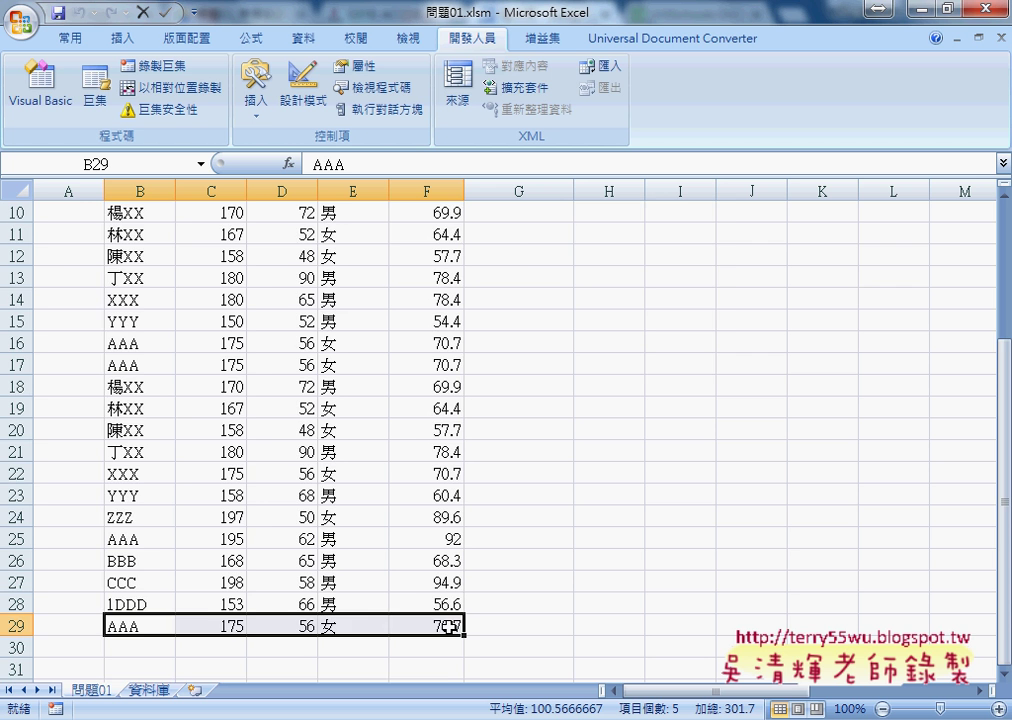
pyautogui.scroll(3, 449, 627)
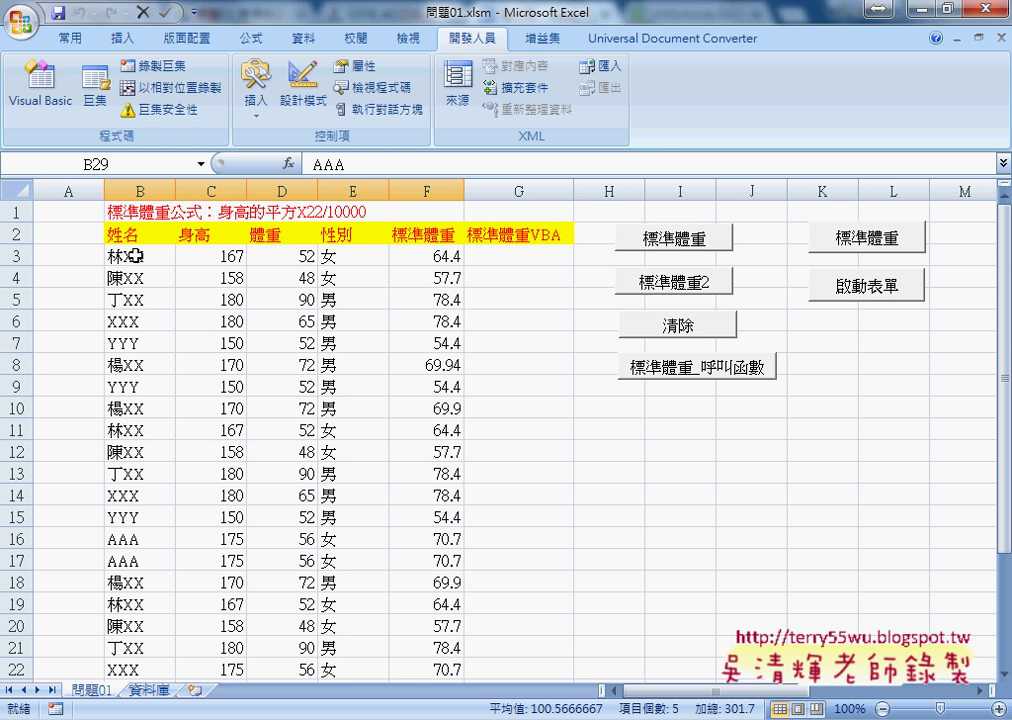
pyautogui.click(13, 256)
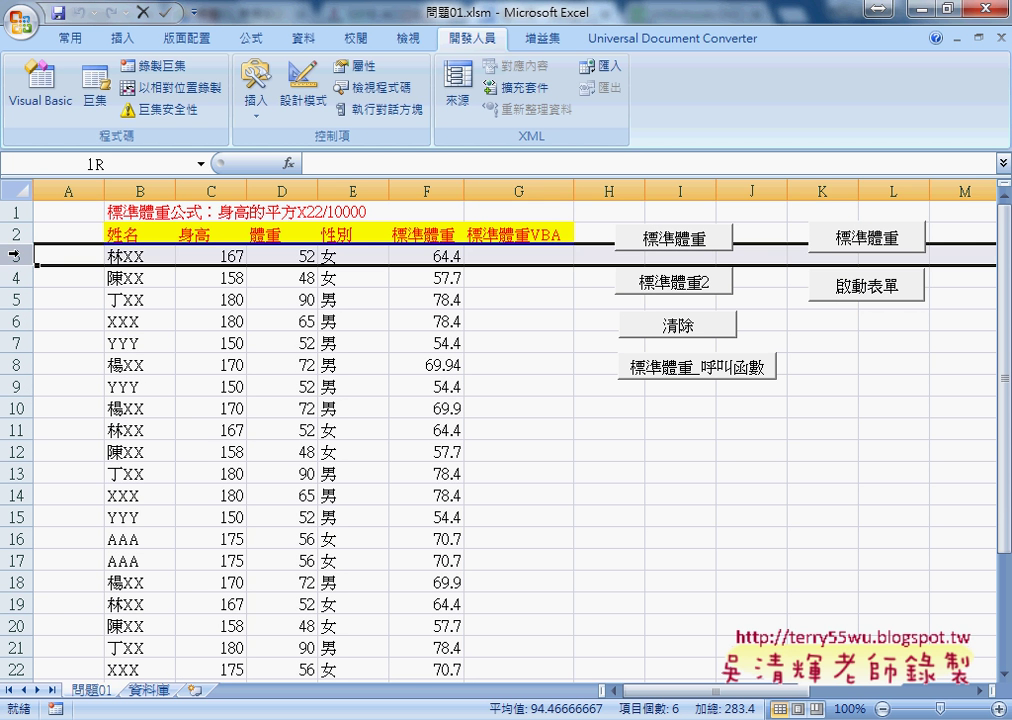
pyautogui.scroll(-4, 11, 413)
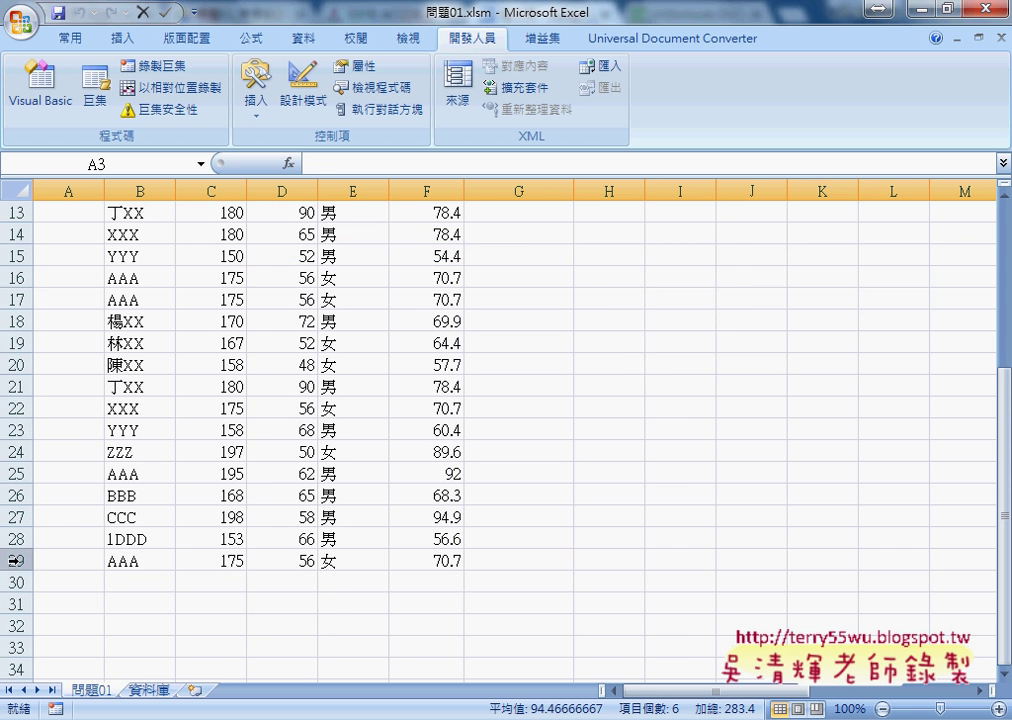
pyautogui.click(13, 561)
pyautogui.scroll(4, 20, 550)
pyautogui.moveTo(128, 256); pyautogui.dragTo(413, 256)
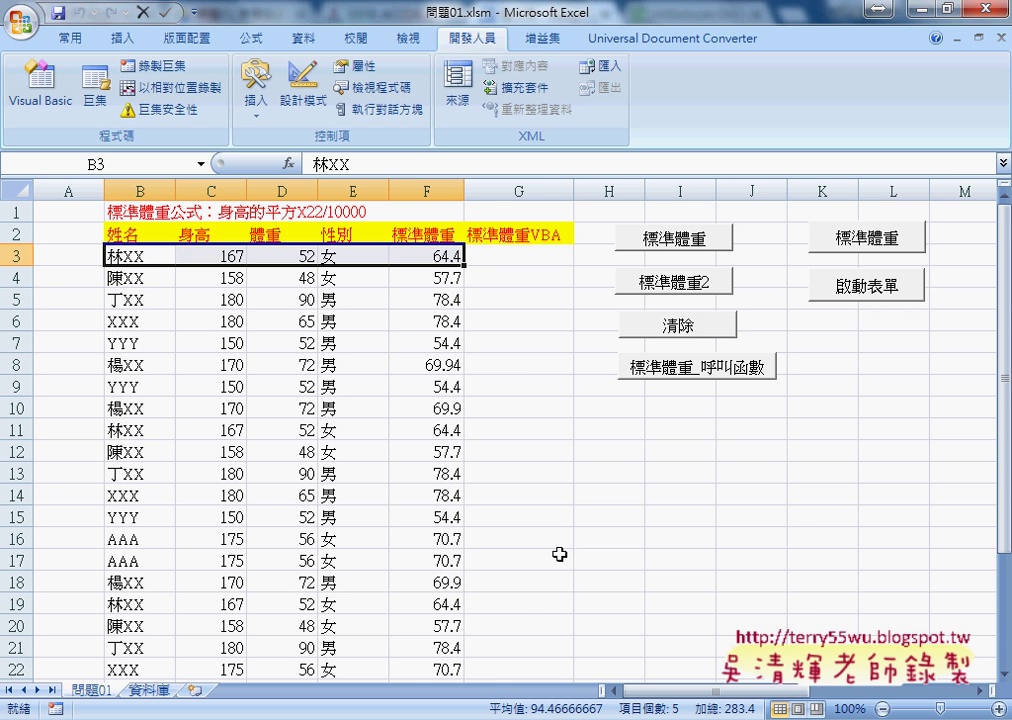
# Step: Select 查詢全部 on home2, then open the 新增 button's code showing B3_Click and 利用ADO新增資料
pyautogui.click(666, 677)
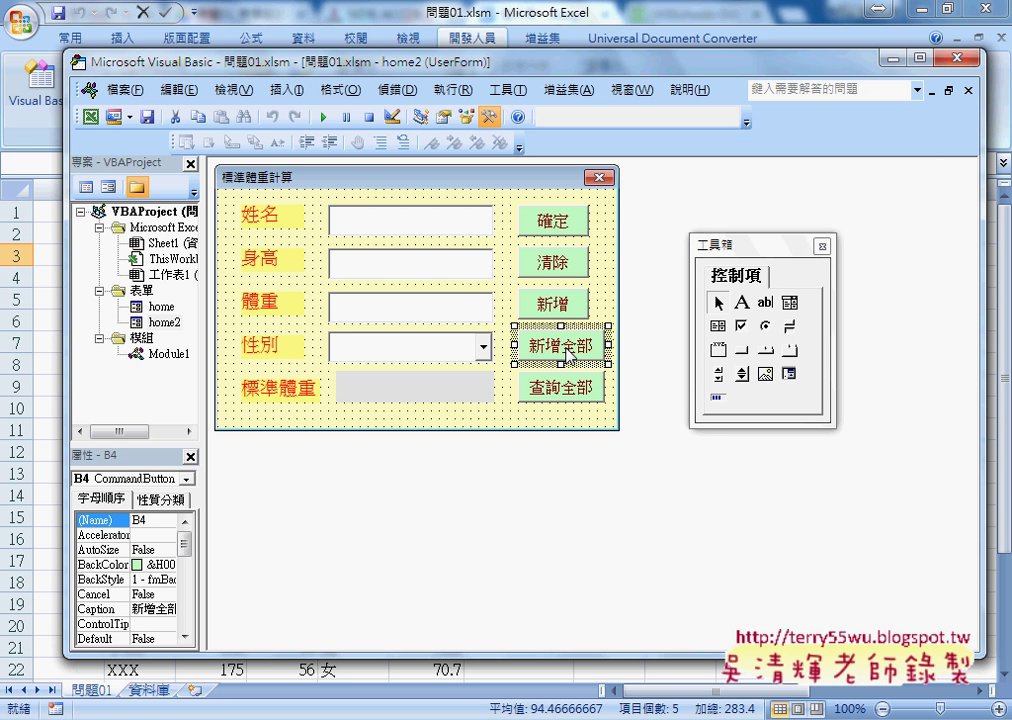
pyautogui.click(574, 394)
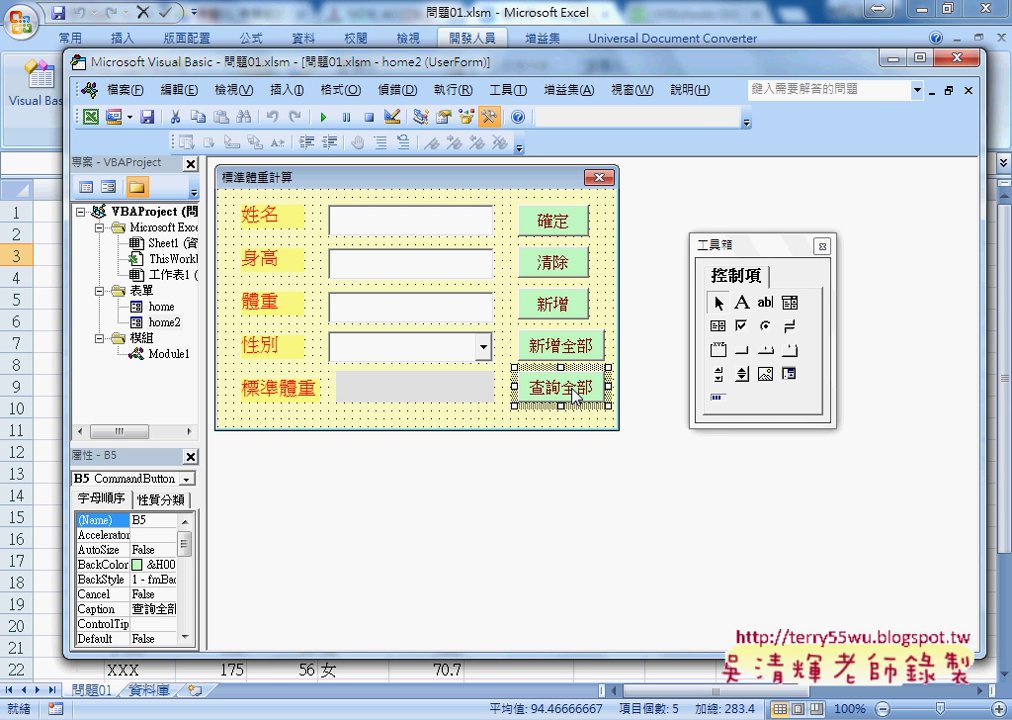
pyautogui.click(48, 322)
pyautogui.moveTo(644, 668)
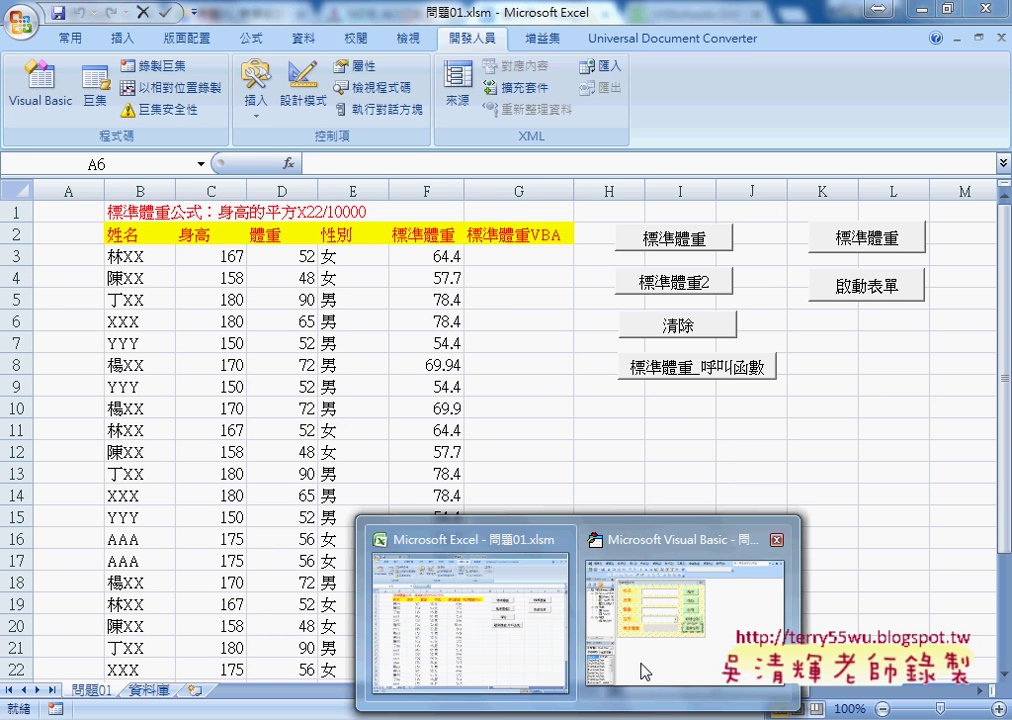
pyautogui.click(683, 627)
pyautogui.doubleClick(565, 300)
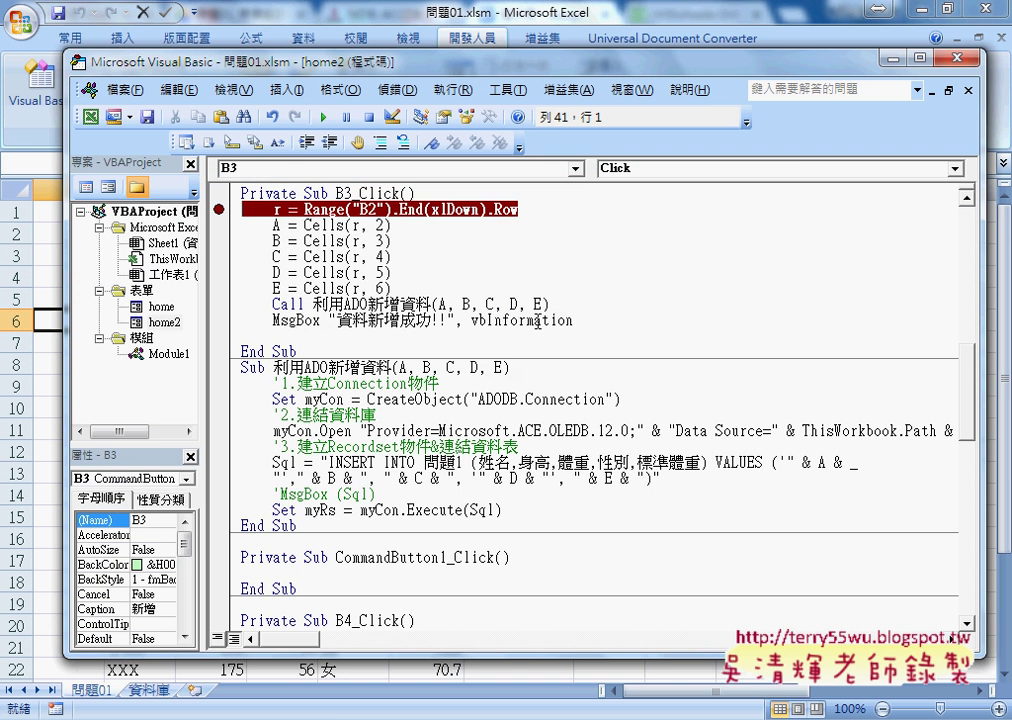
# Step: Run the form, trigger 新增 to hit the breakpoint, and step with F8 into 利用ADO新增資料
pyautogui.click(323, 117)
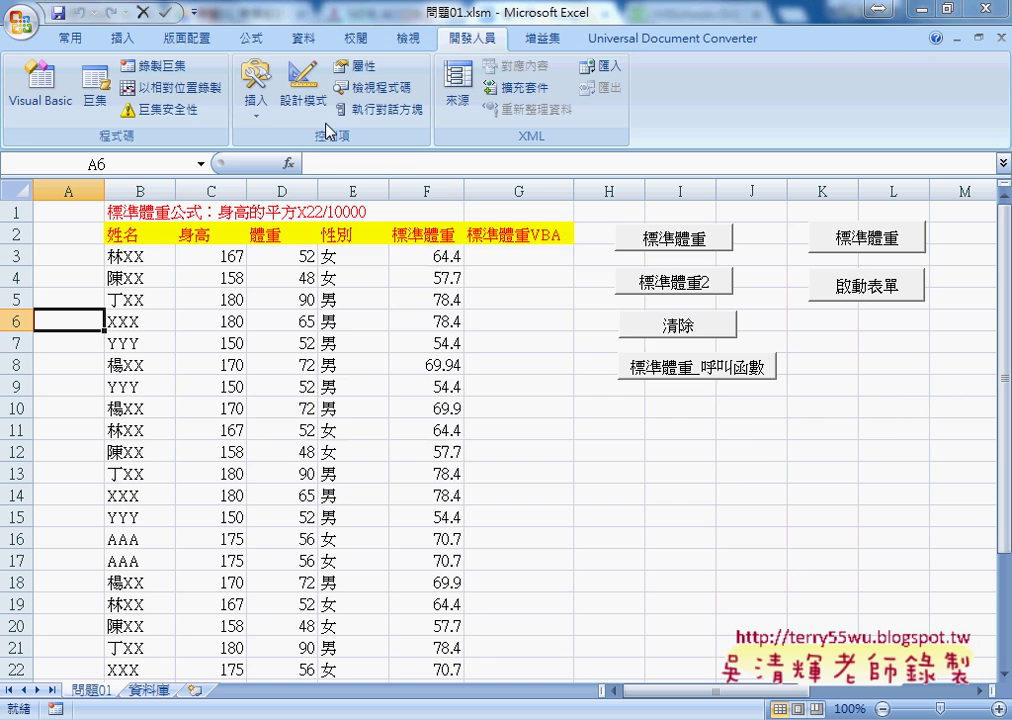
pyautogui.click(645, 367)
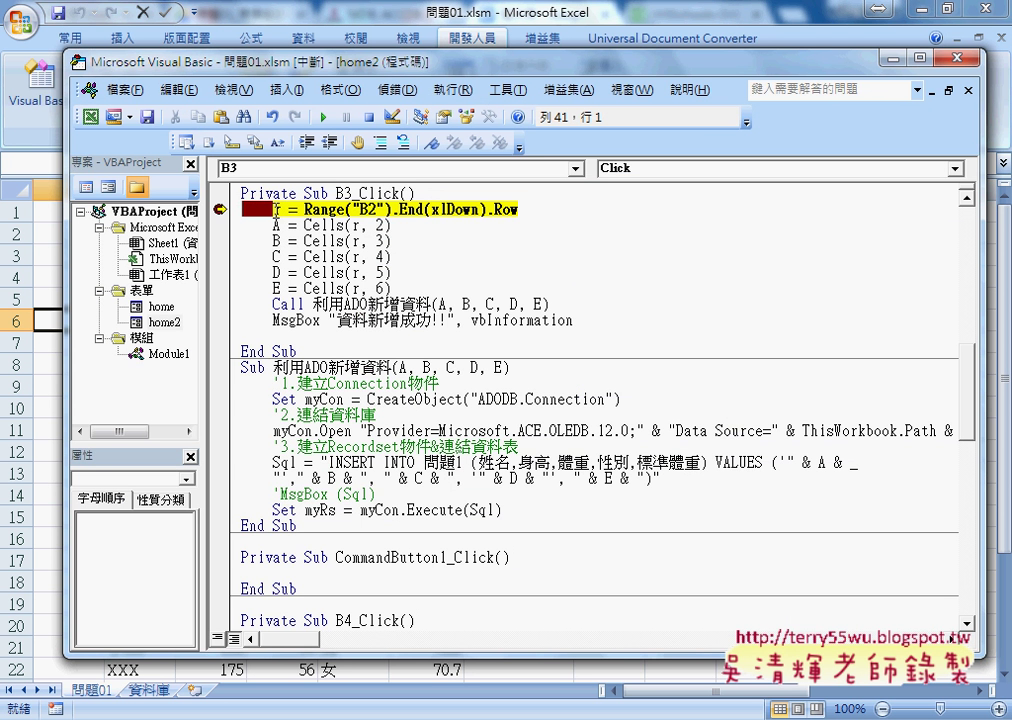
pyautogui.moveTo(309, 63); pyautogui.dragTo(417, 87)
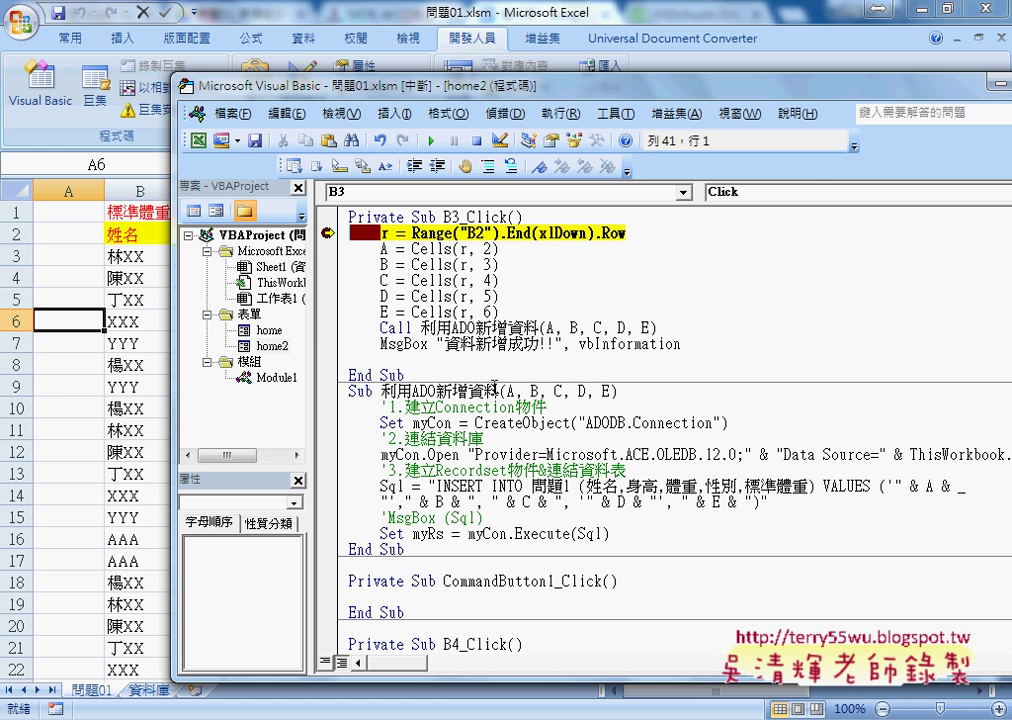
pyautogui.press('F8')
pyautogui.press('F8')
pyautogui.press('F8')
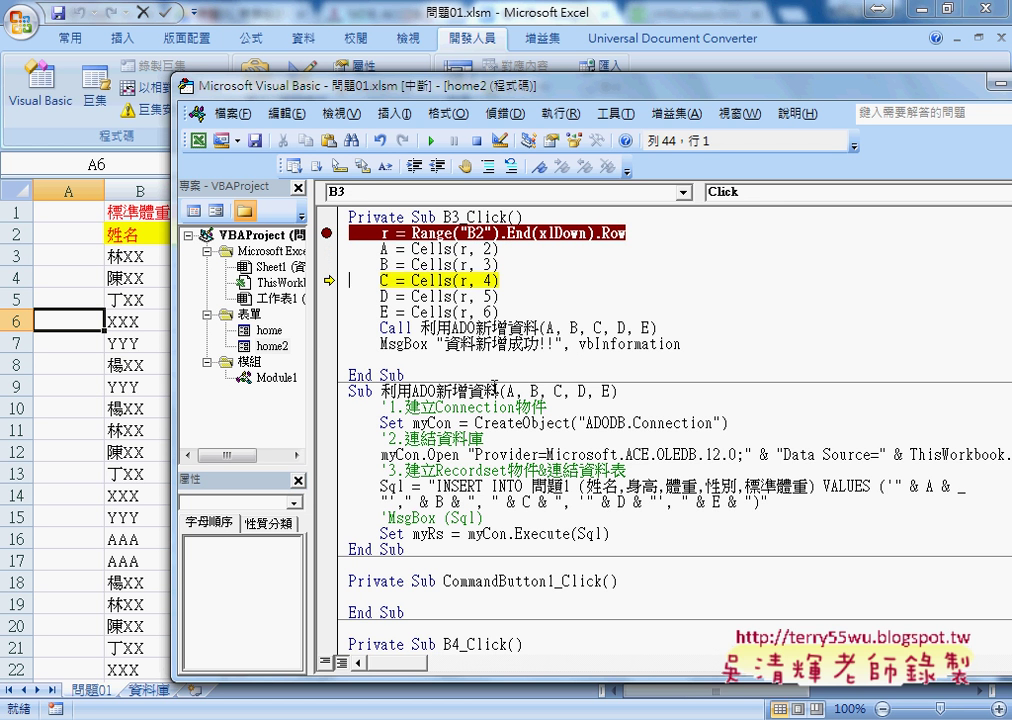
pyautogui.press('F8')
pyautogui.press('F8')
pyautogui.press('F8')
pyautogui.press('F8')
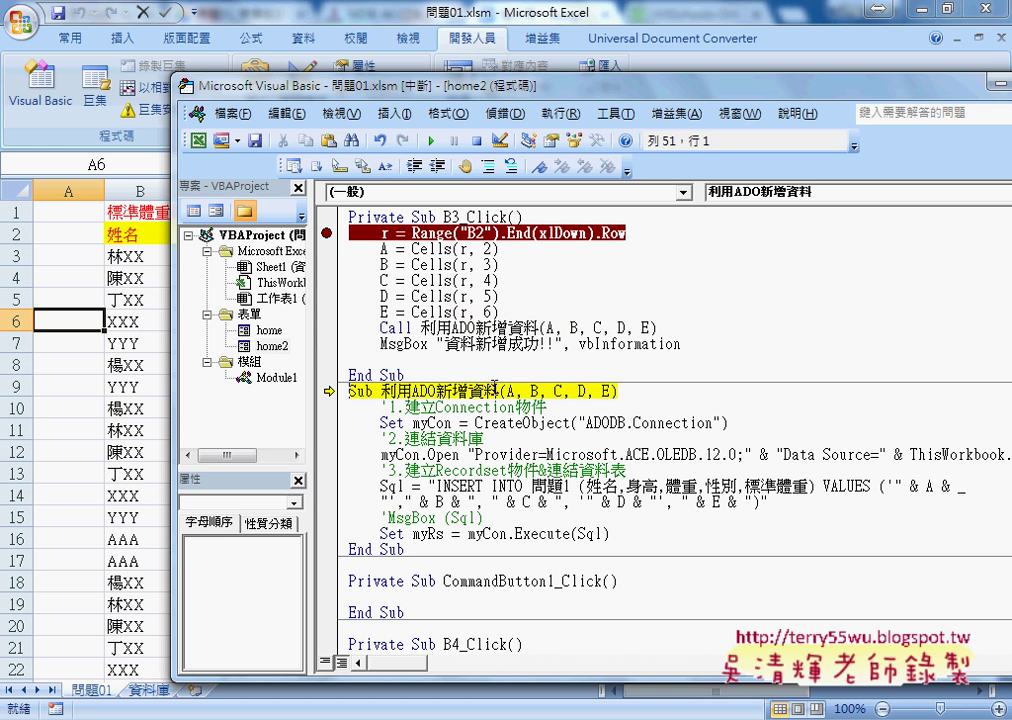
pyautogui.press('F8')
pyautogui.press('F8')
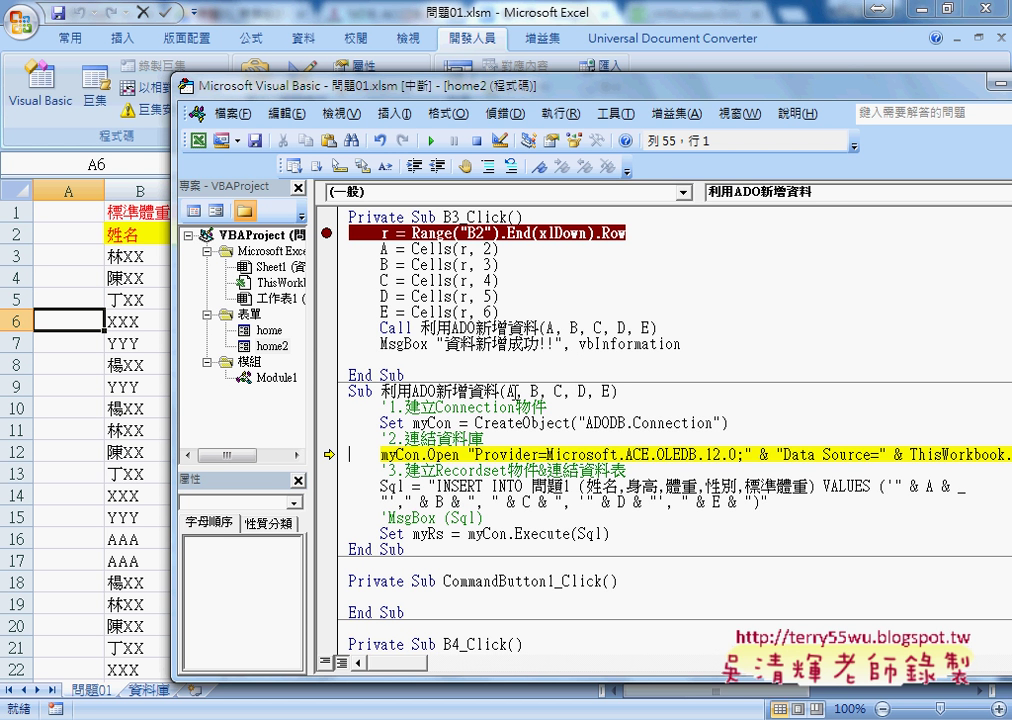
# Step: Highlight parameter A and the CreateObject("ADODB.Connection") line in 利用ADO新增資料
pyautogui.click(611, 391)
pyautogui.doubleClick(511, 391)
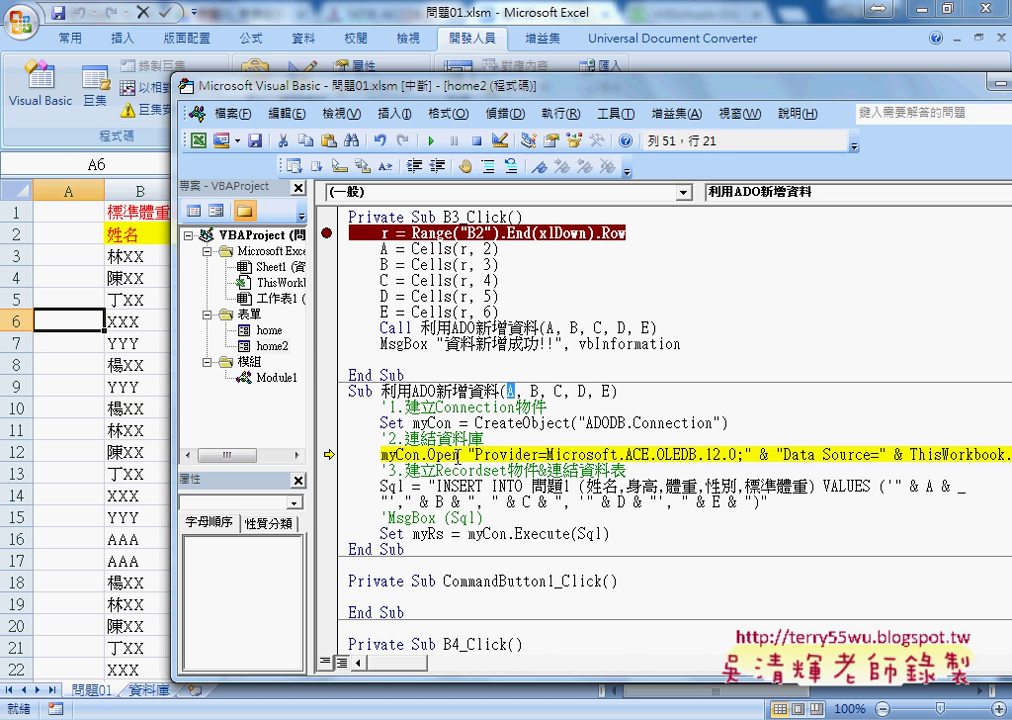
pyautogui.moveTo(475, 423); pyautogui.dragTo(735, 423)
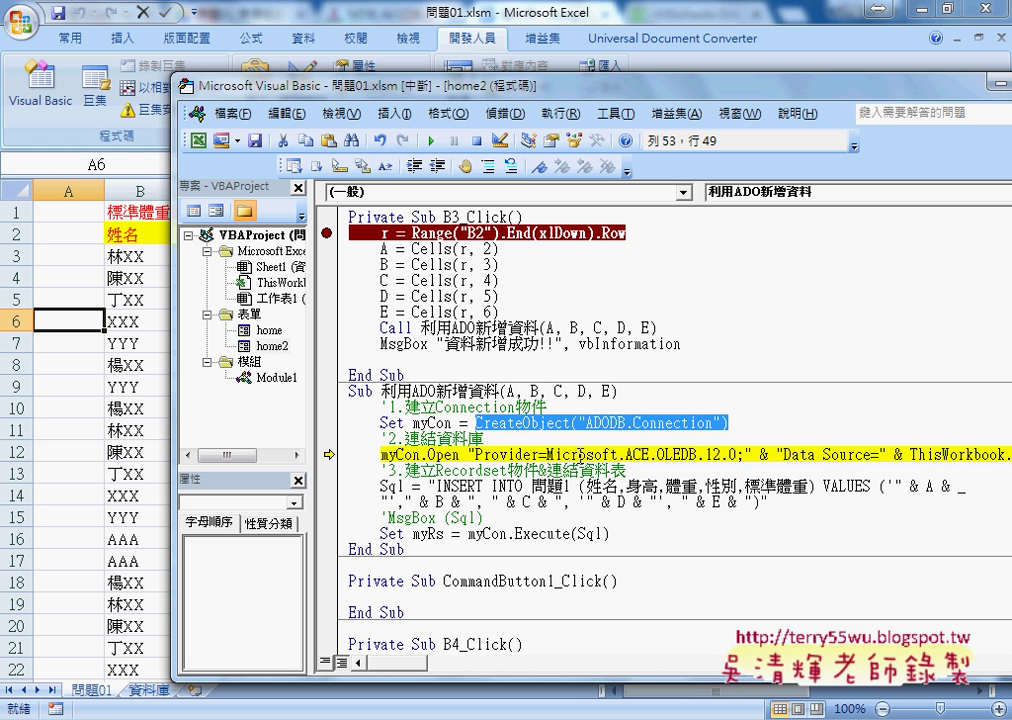
# Step: Widen the editor to show myCon.Open's Microsoft.ACE.OLEDB.12.0 provider and 問題1.accdb path, highlighting both
pyautogui.moveTo(469, 454); pyautogui.dragTo(752, 455)
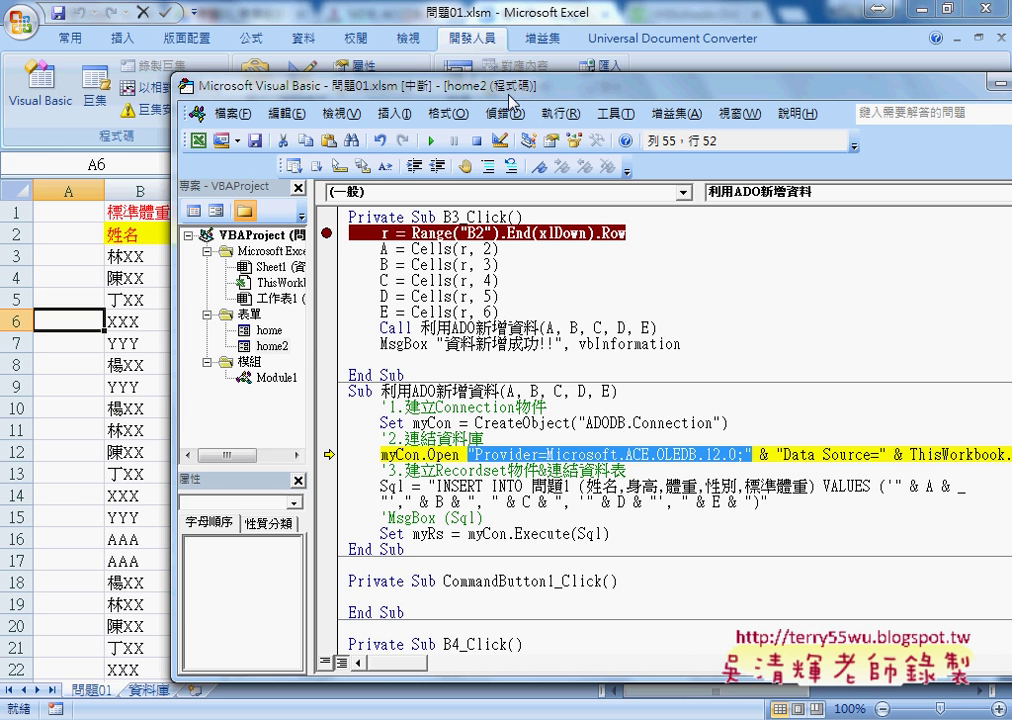
pyautogui.moveTo(510, 100); pyautogui.dragTo(305, 89)
pyautogui.moveTo(882, 386); pyautogui.dragTo(994, 386)
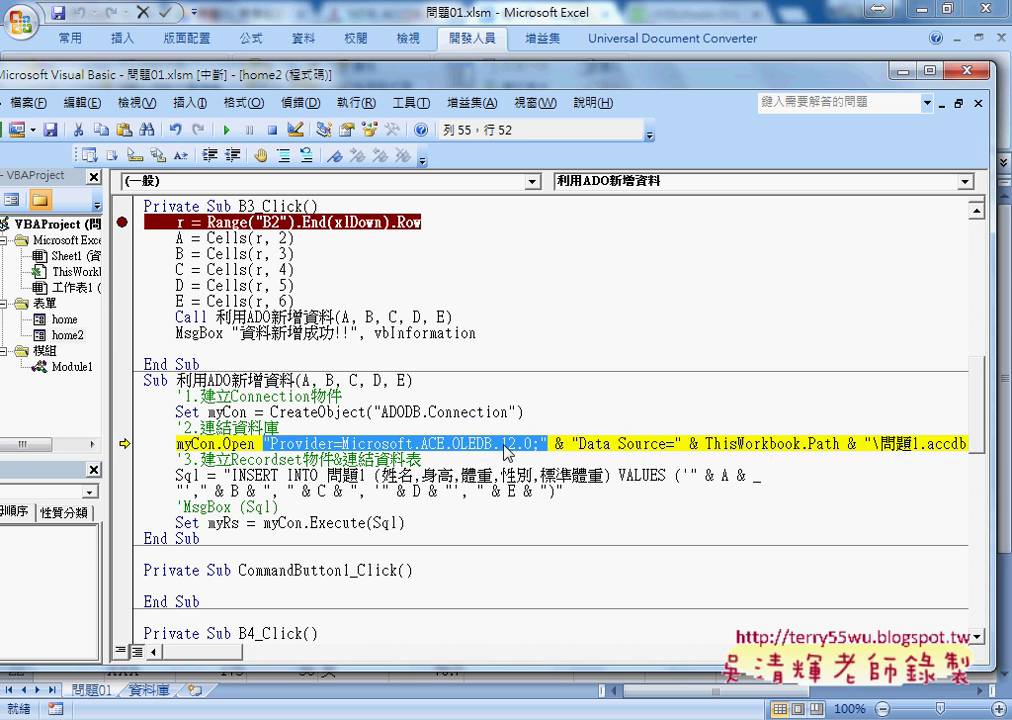
pyautogui.moveTo(927, 443); pyautogui.dragTo(963, 447)
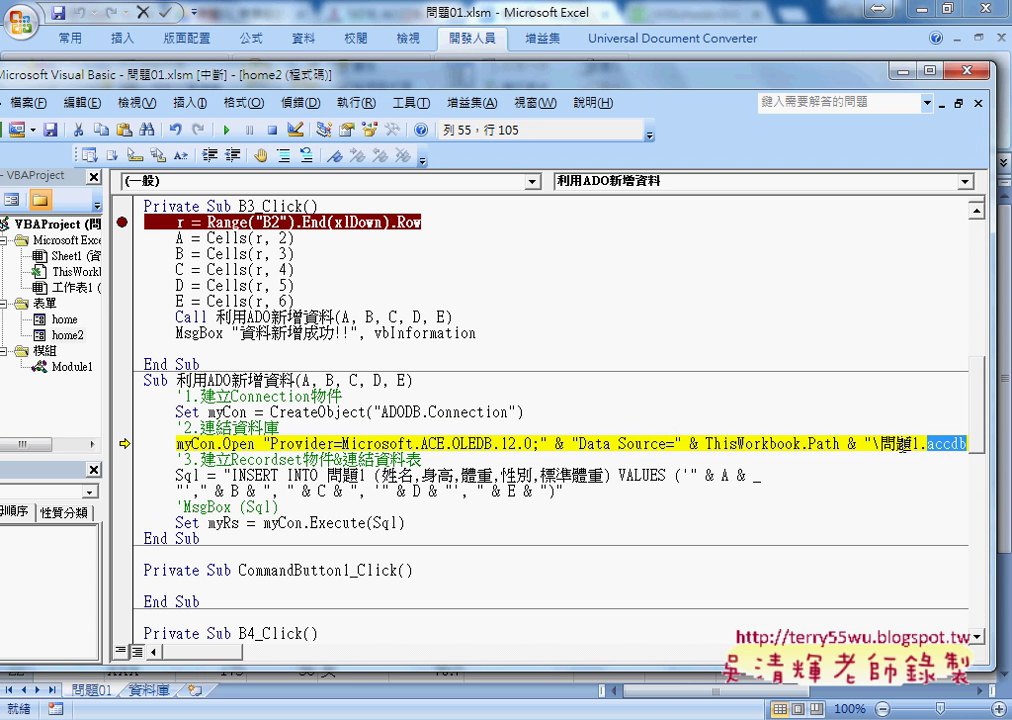
pyautogui.moveTo(264, 444); pyautogui.dragTo(548, 444)
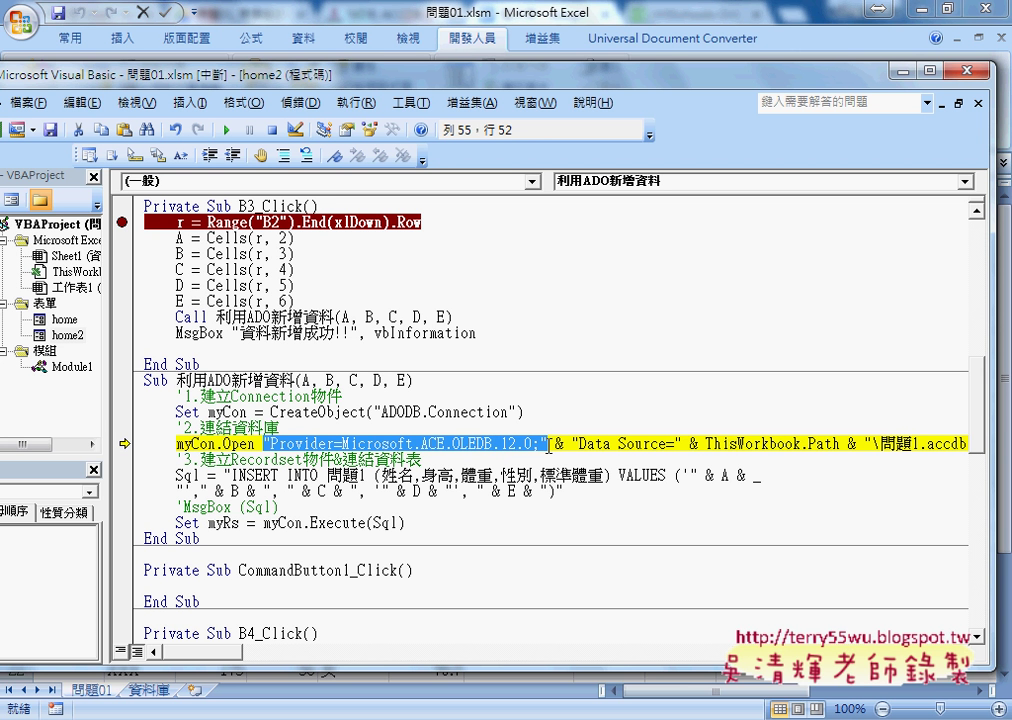
# Step: Step through the INSERT statement, dismiss 資料新增成功!!, resume, then stop the form to return to code
pyautogui.press('F8')
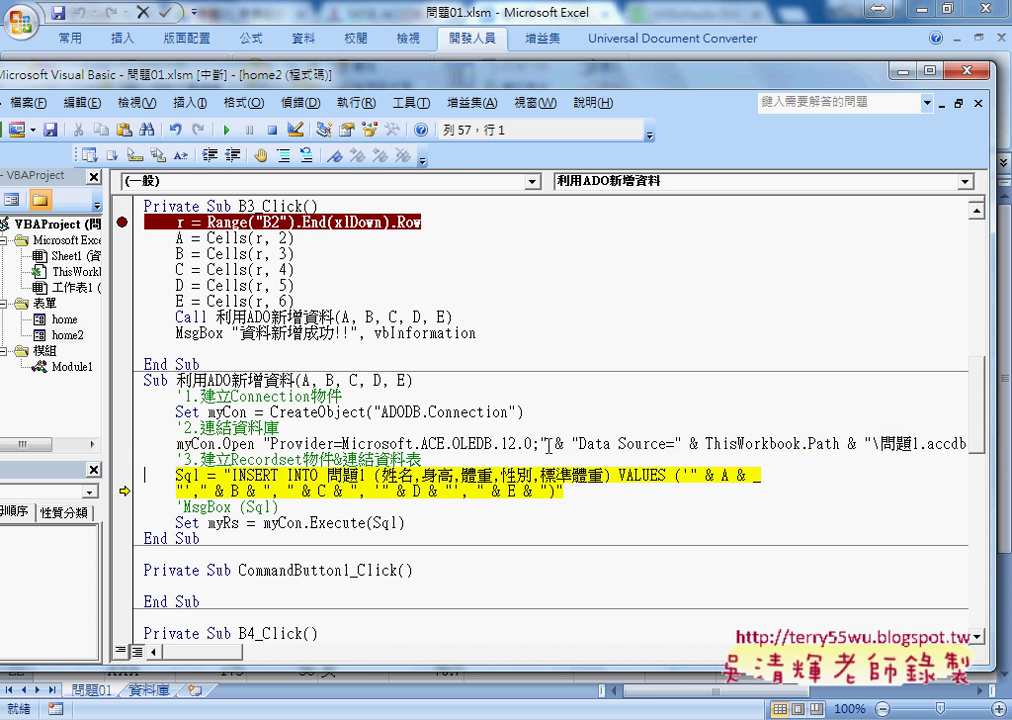
pyautogui.press('F8')
pyautogui.press('F8')
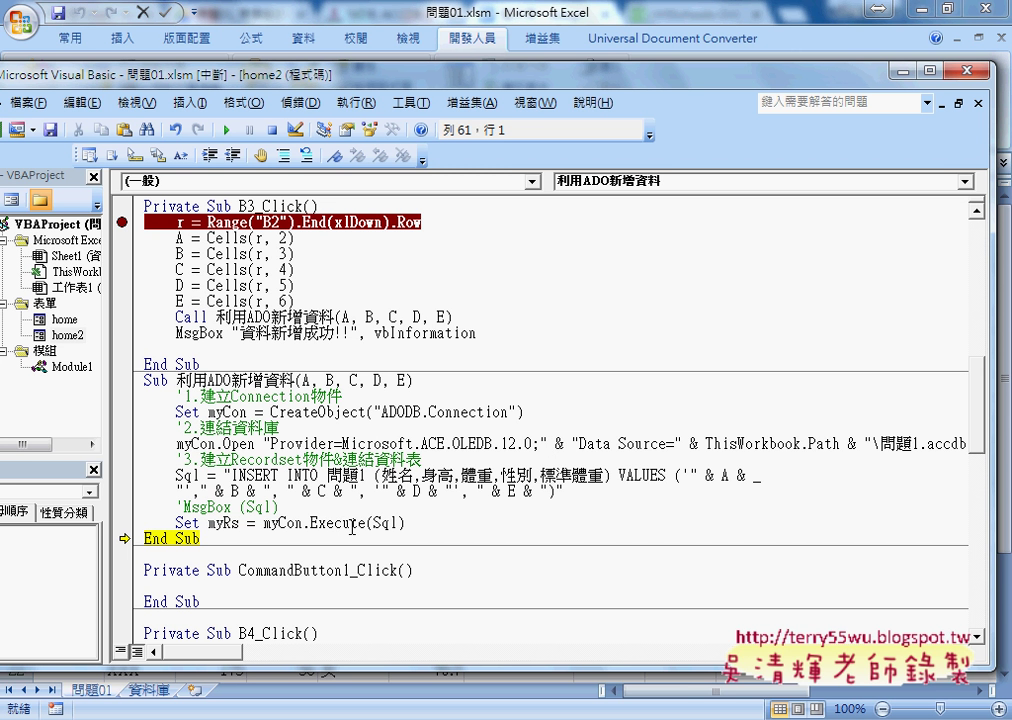
pyautogui.press('F8')
pyautogui.press('F8')
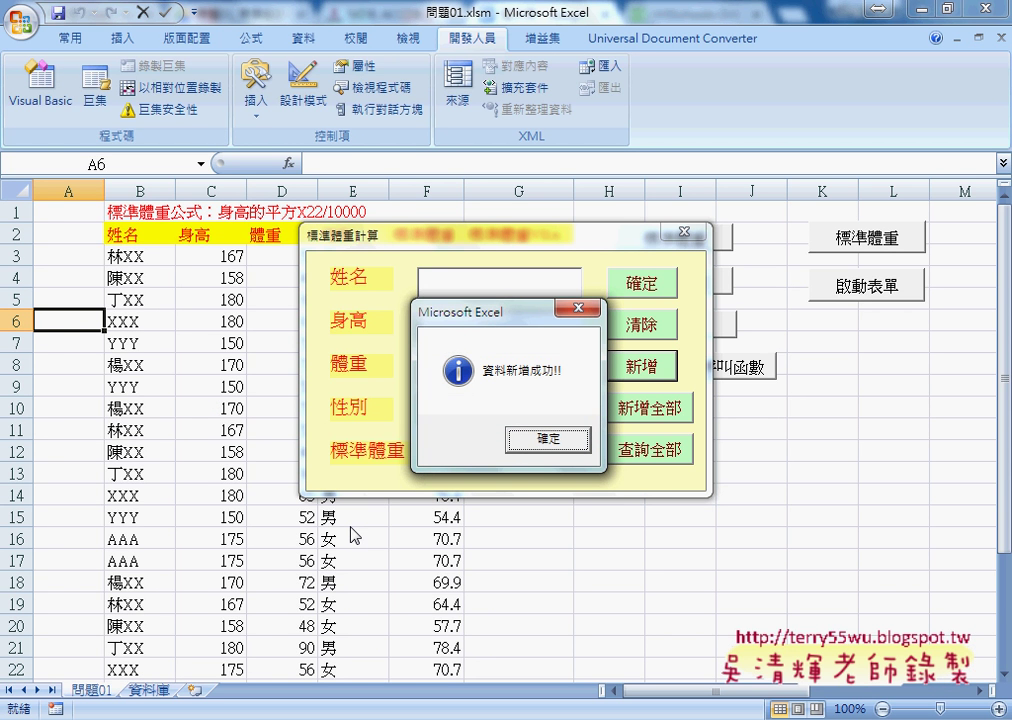
pyautogui.click(535, 440)
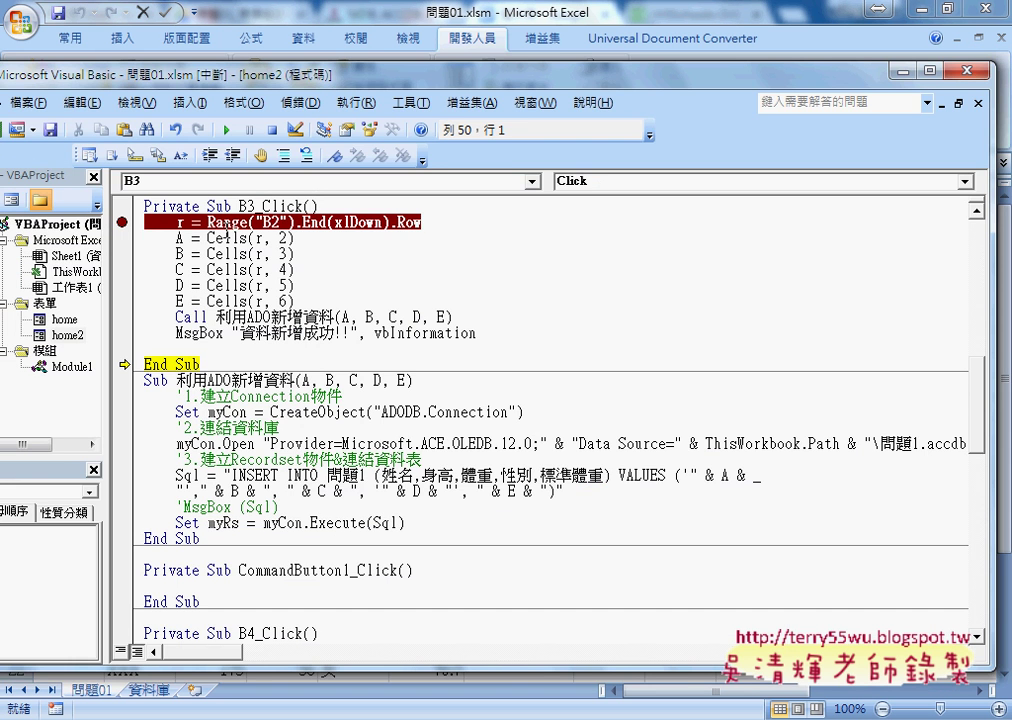
pyautogui.click(226, 130)
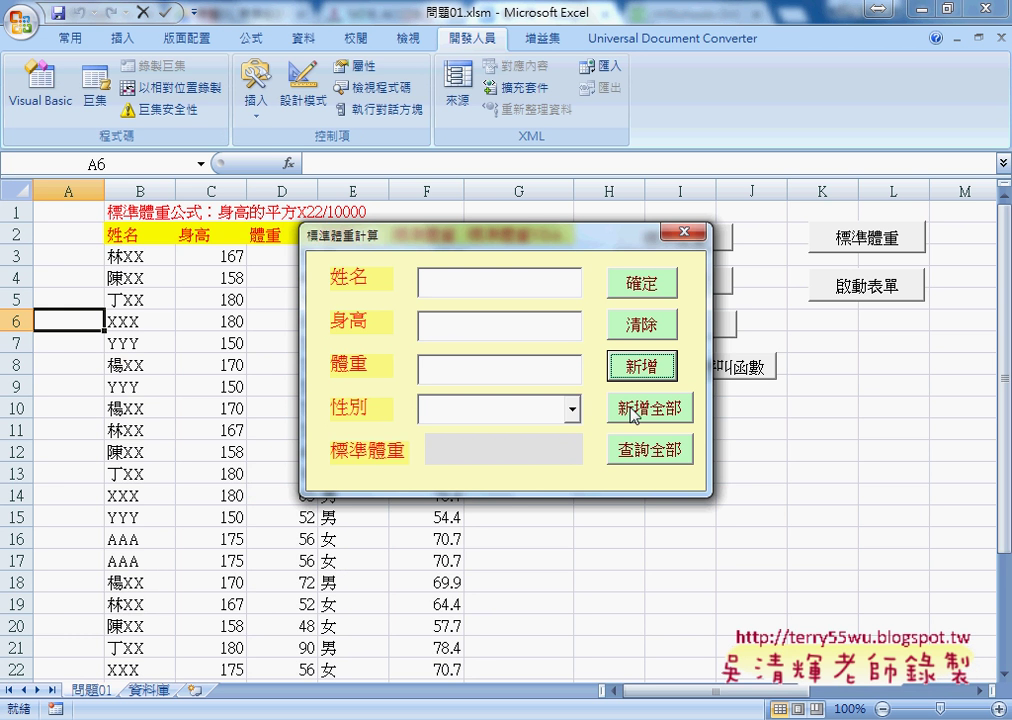
pyautogui.click(655, 370)
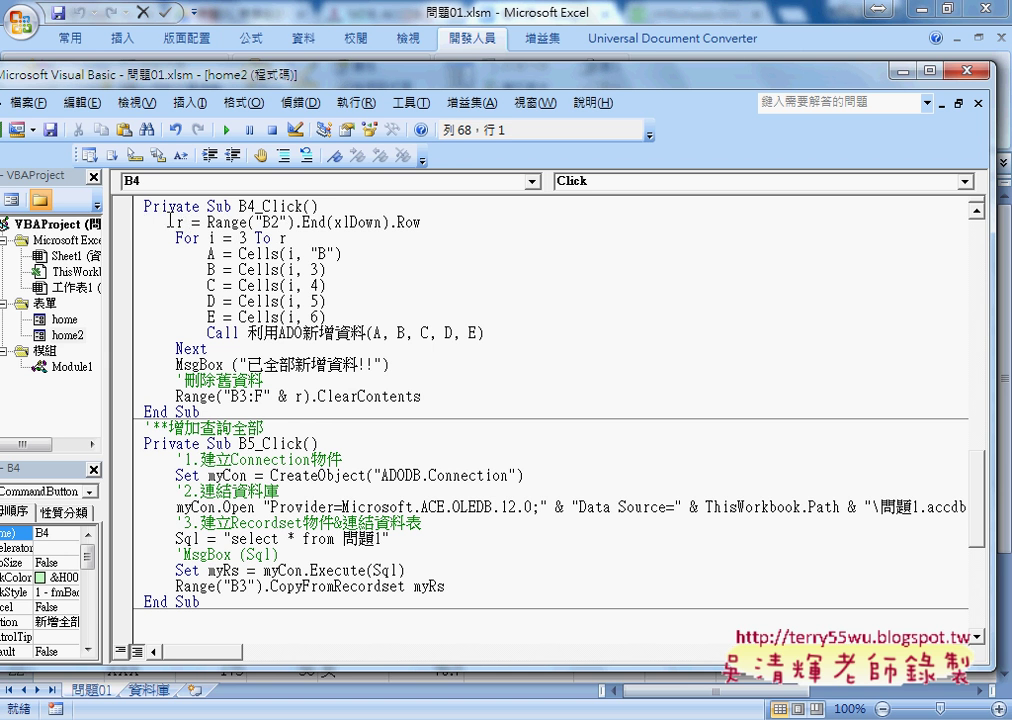
# Step: Highlight B4_Click's last-row r lookup, the For 3 to r loop, the 利用ADO新增資料 call, and the message
pyautogui.moveTo(207, 222); pyautogui.dragTo(436, 222)
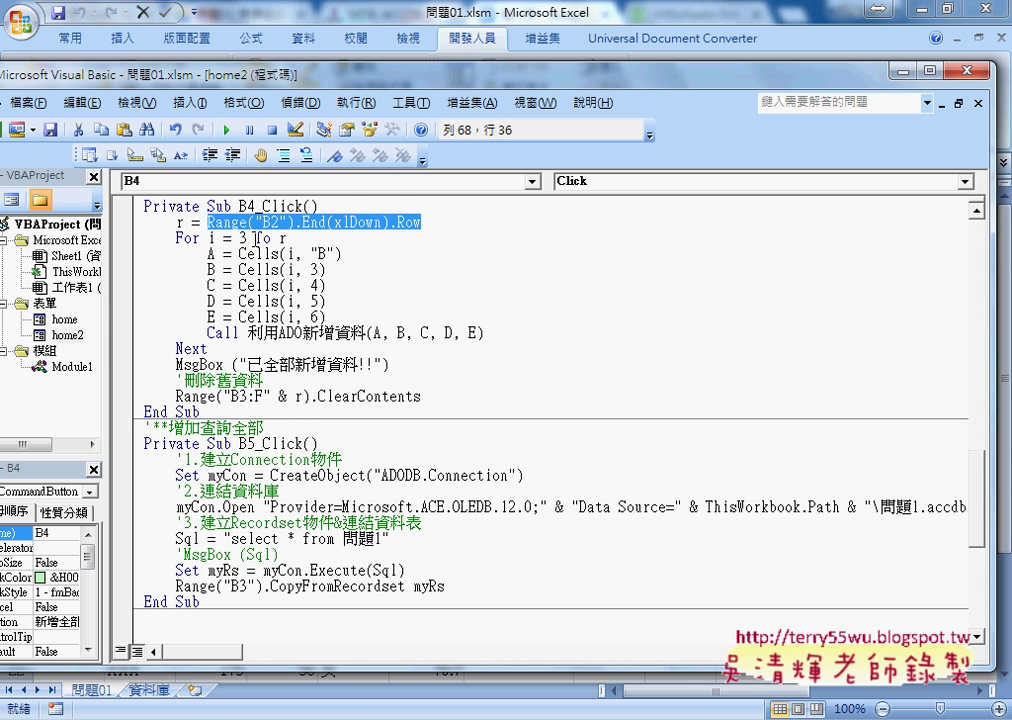
pyautogui.moveTo(247, 238); pyautogui.dragTo(239, 238)
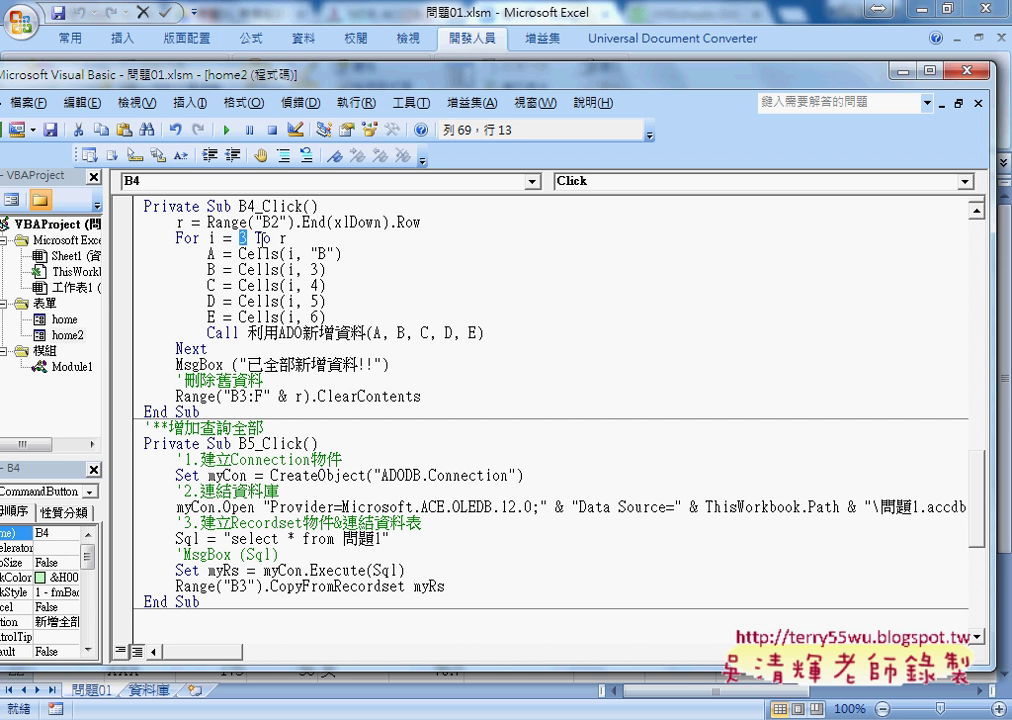
pyautogui.doubleClick(284, 238)
pyautogui.moveTo(175, 238); pyautogui.dragTo(311, 348)
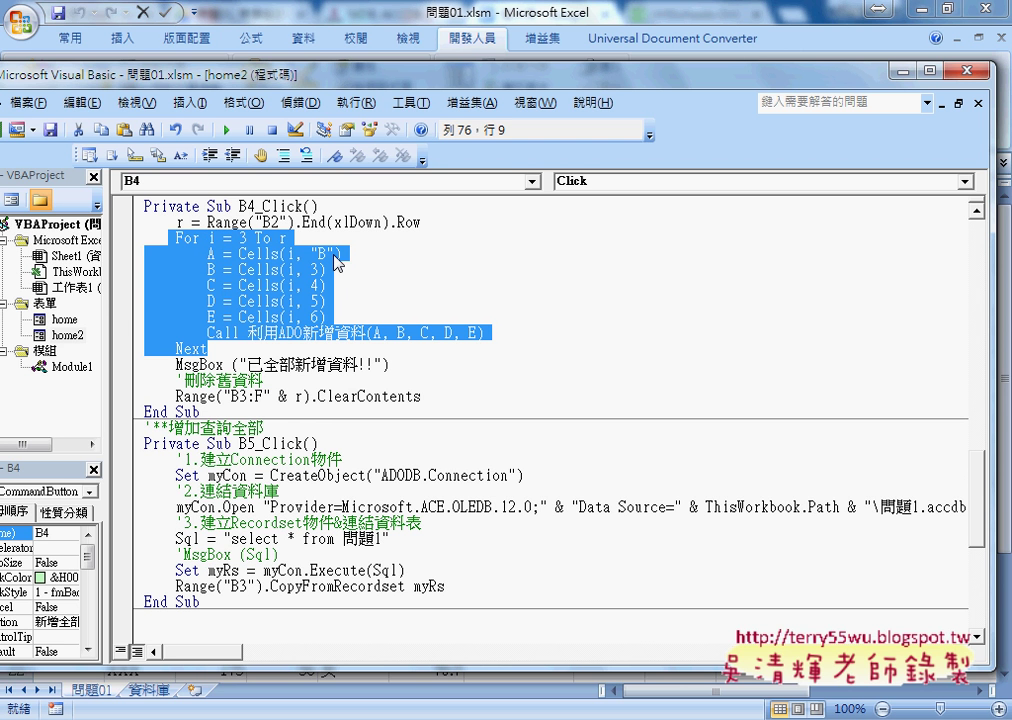
pyautogui.press('Right')
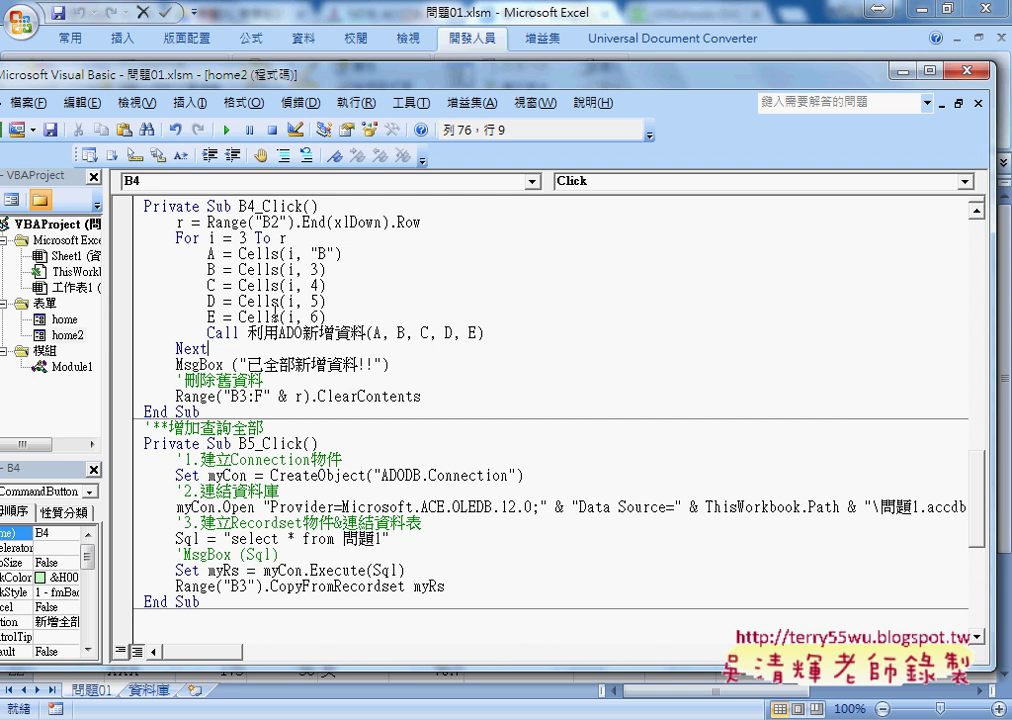
pyautogui.moveTo(247, 333); pyautogui.dragTo(367, 333)
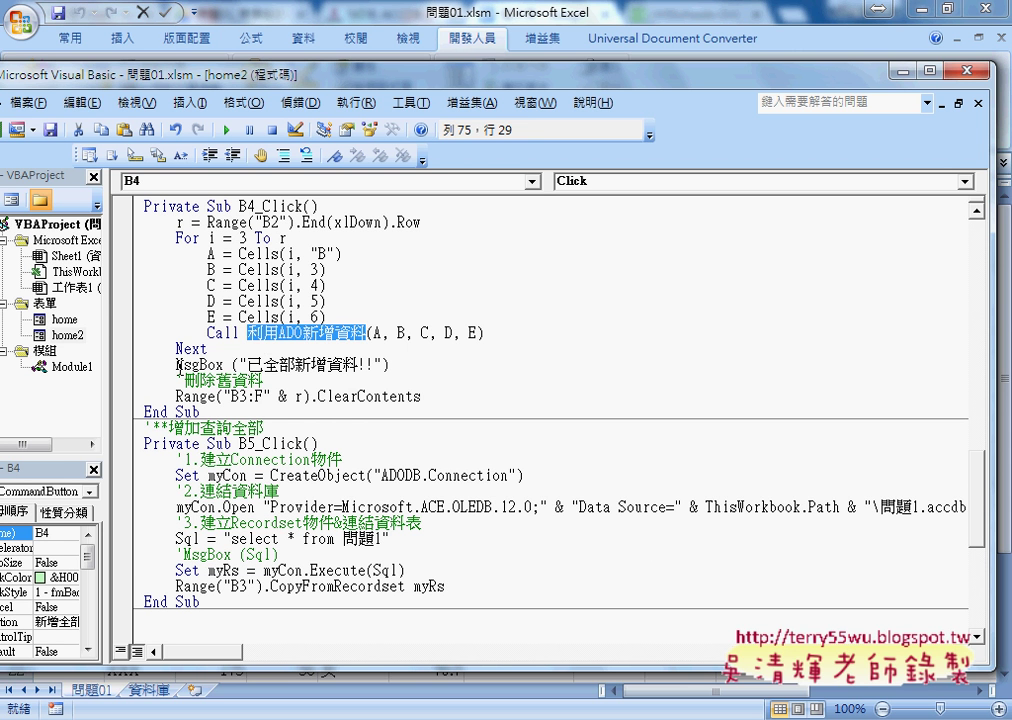
pyautogui.moveTo(177, 366); pyautogui.dragTo(381, 365)
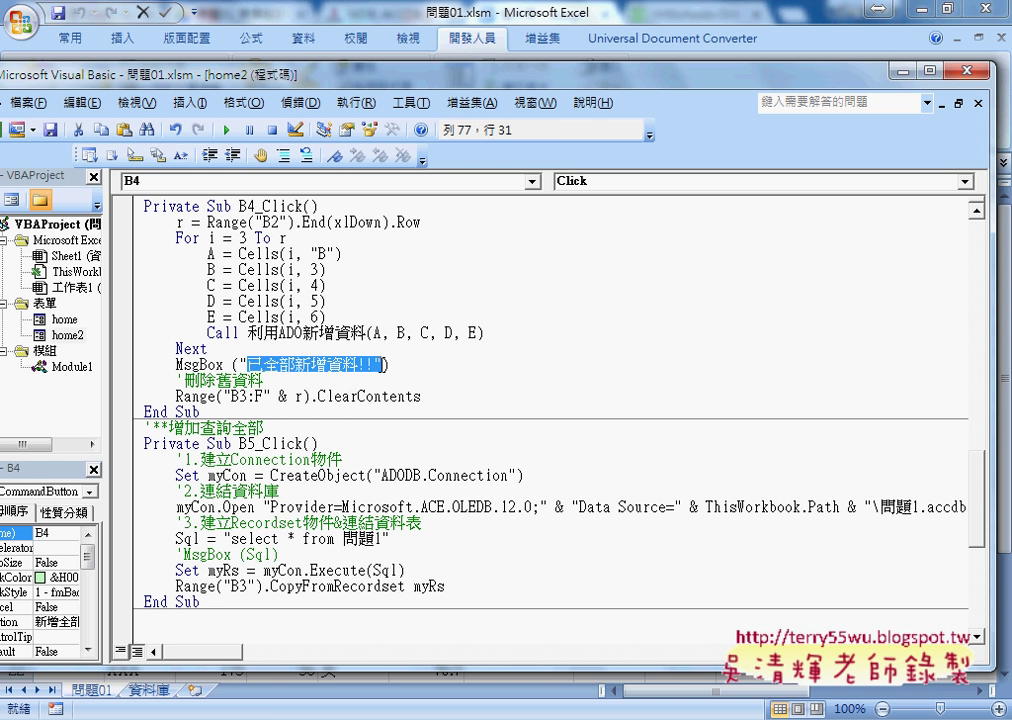
pyautogui.moveTo(177, 380); pyautogui.dragTo(263, 380)
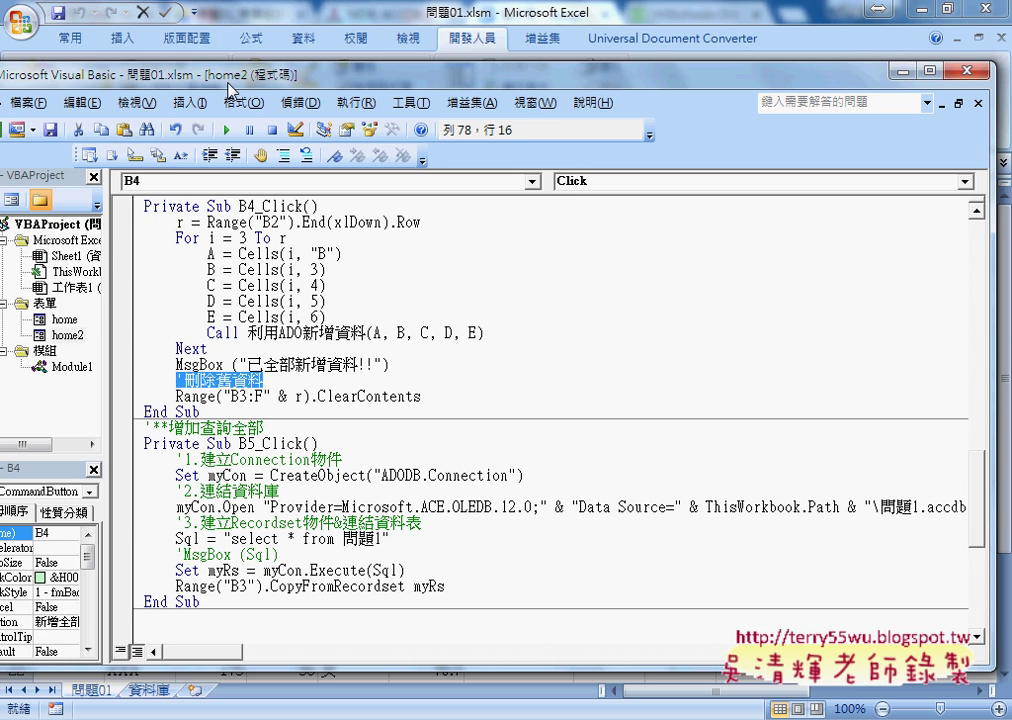
# Step: Move the code aside and annotate Range("B3:F" & r).ClearContents against the sheet's columns, then erase the marks
pyautogui.moveTo(228, 82); pyautogui.dragTo(519, 102)
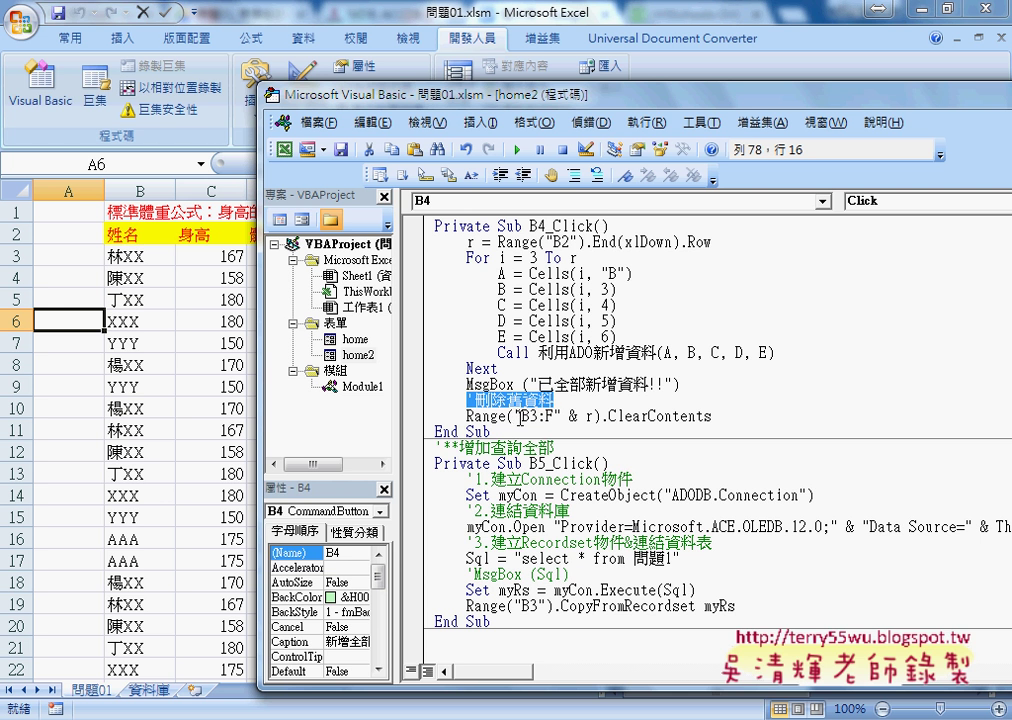
pyautogui.moveTo(519, 415); pyautogui.dragTo(541, 417)
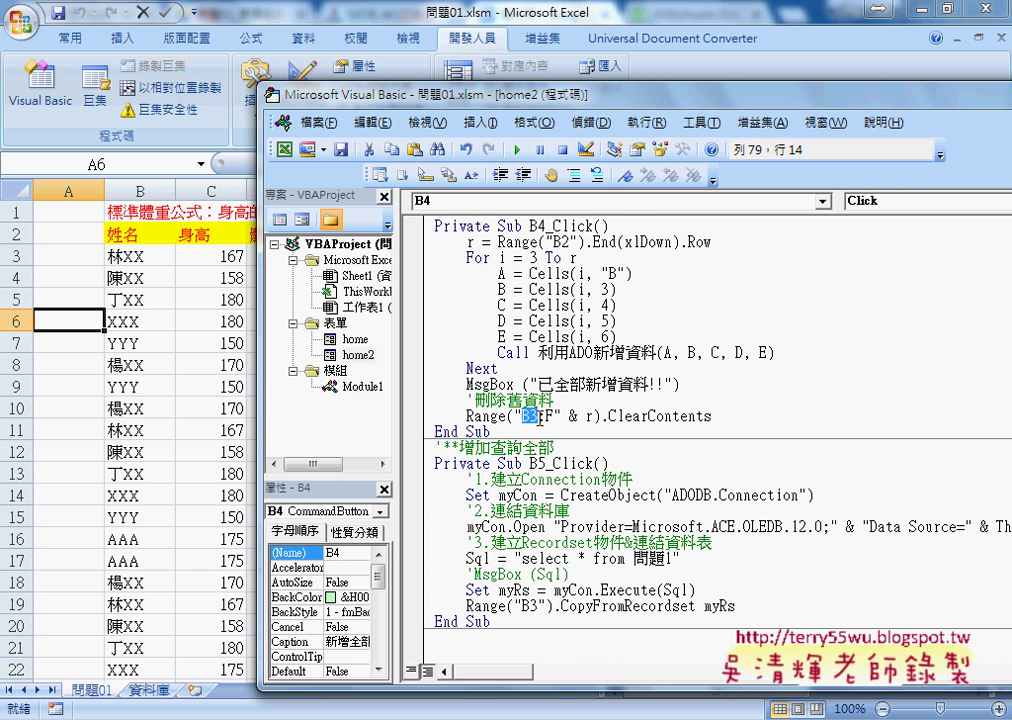
pyautogui.moveTo(479, 96); pyautogui.dragTo(712, 104)
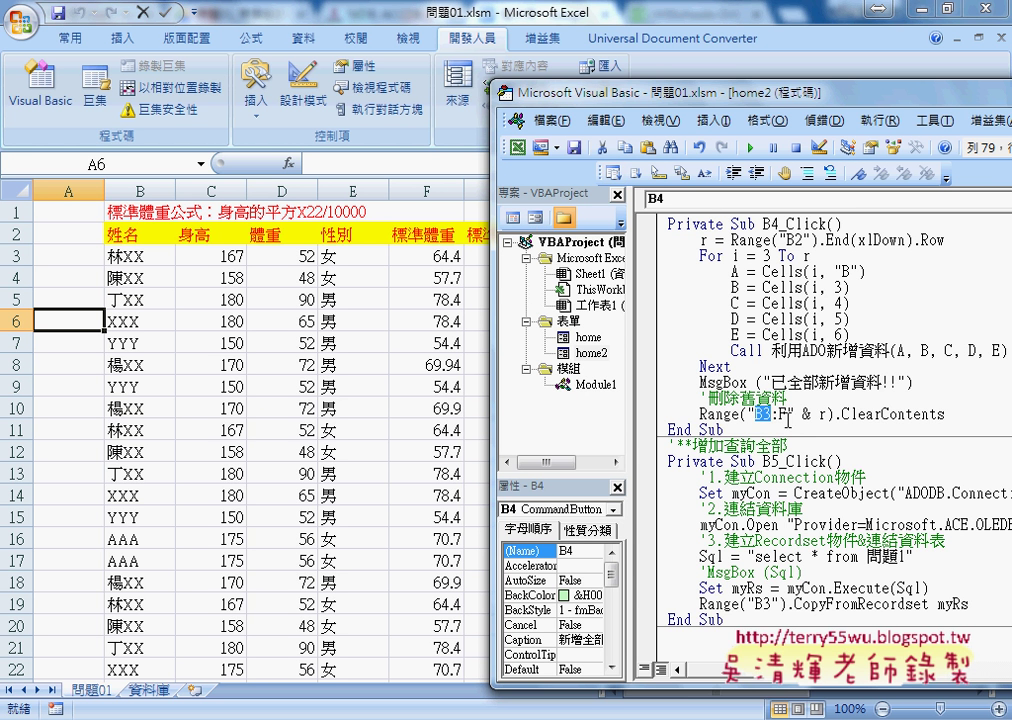
pyautogui.moveTo(800, 414); pyautogui.dragTo(826, 414)
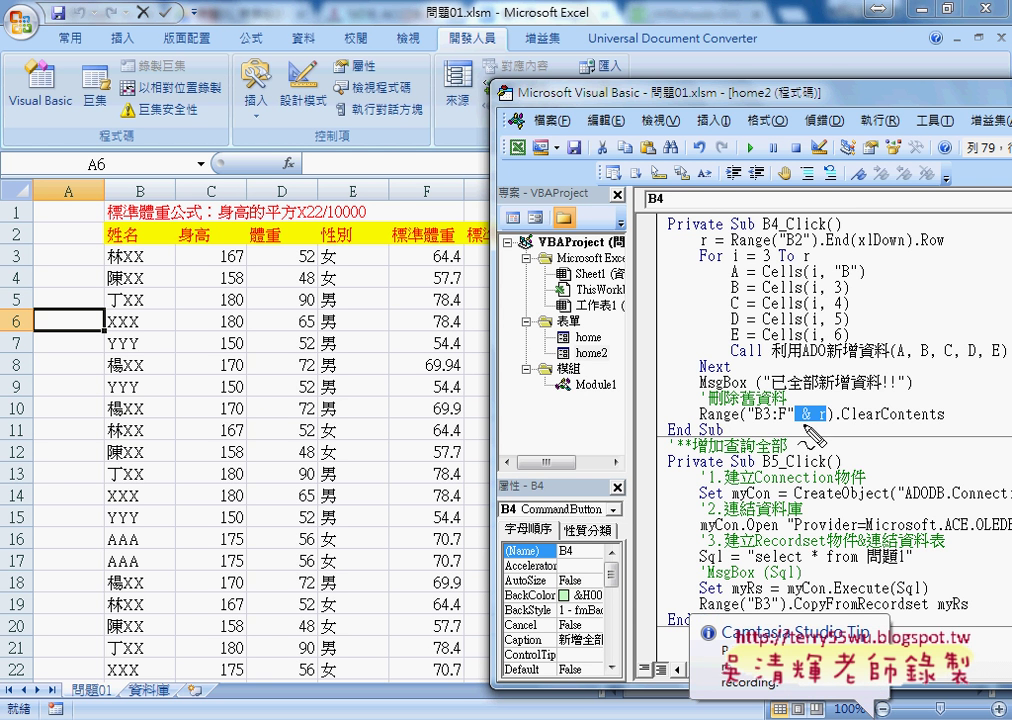
pyautogui.moveTo(777, 436); pyautogui.dragTo(815, 436)
pyautogui.moveTo(430, 300)
pyautogui.mouseDown()
pyautogui.moveTo(430, 510)
pyautogui.moveTo(450, 485)
pyautogui.mouseUp()
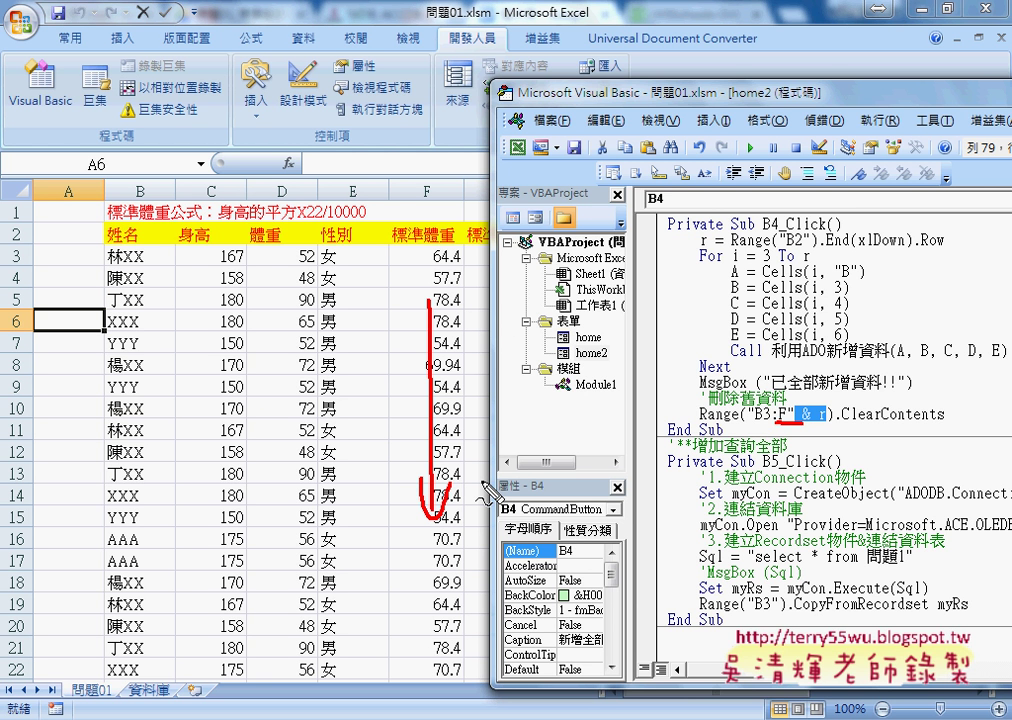
pyautogui.moveTo(803, 423); pyautogui.dragTo(827, 423)
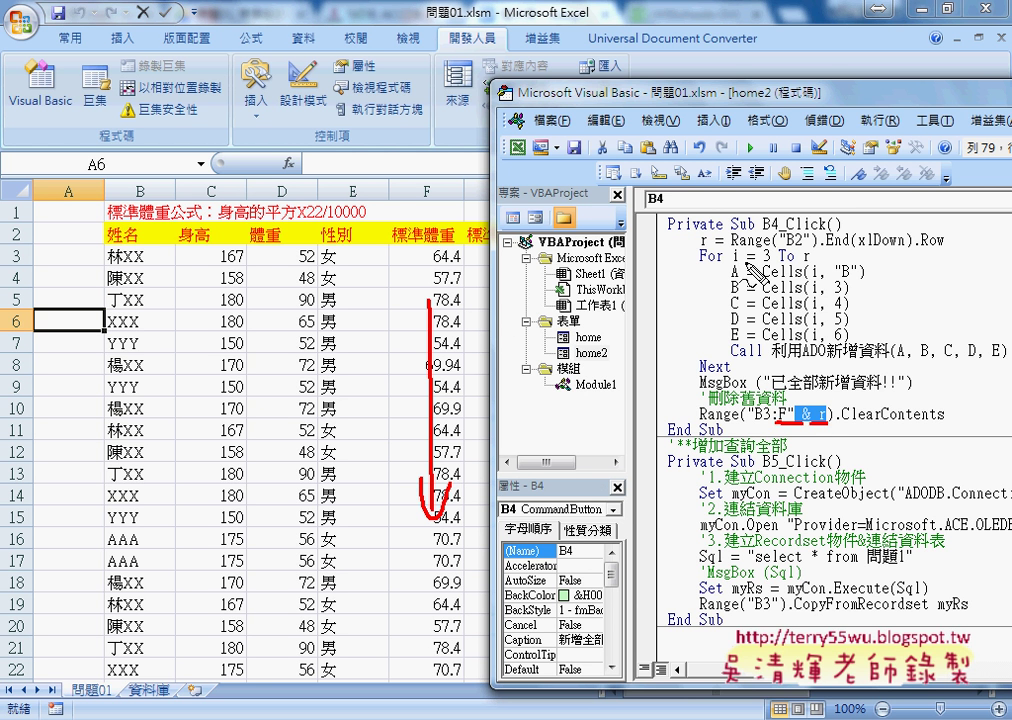
pyautogui.moveTo(713, 233)
pyautogui.mouseDown()
pyautogui.moveTo(820, 405)
pyautogui.moveTo(834, 400)
pyautogui.mouseUp()
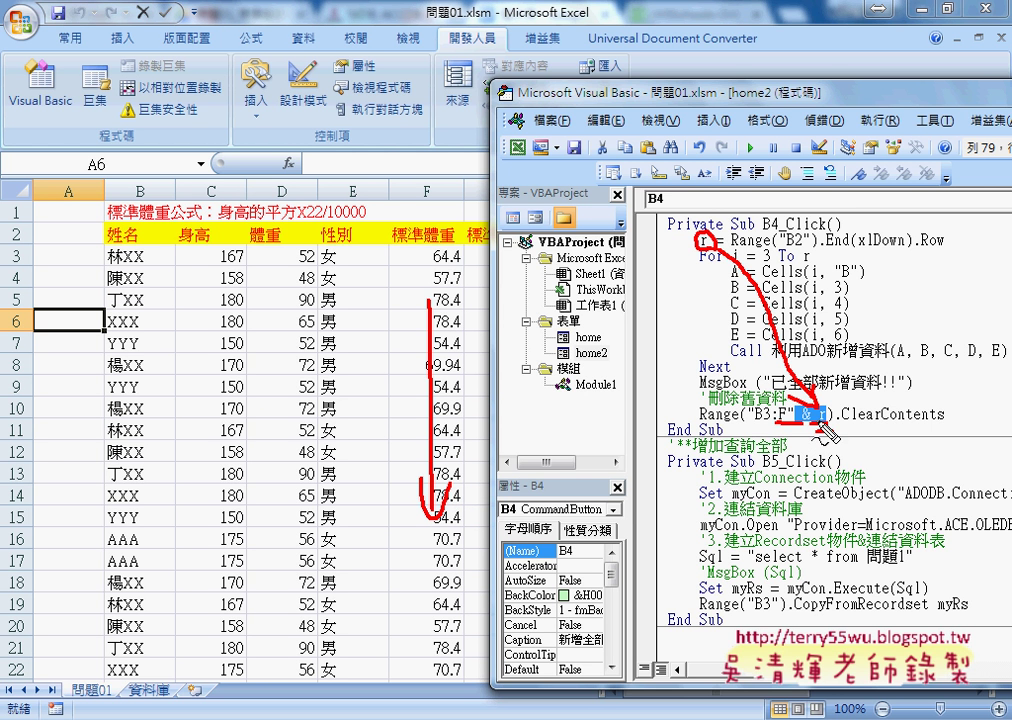
pyautogui.moveTo(800, 425); pyautogui.dragTo(760, 425)
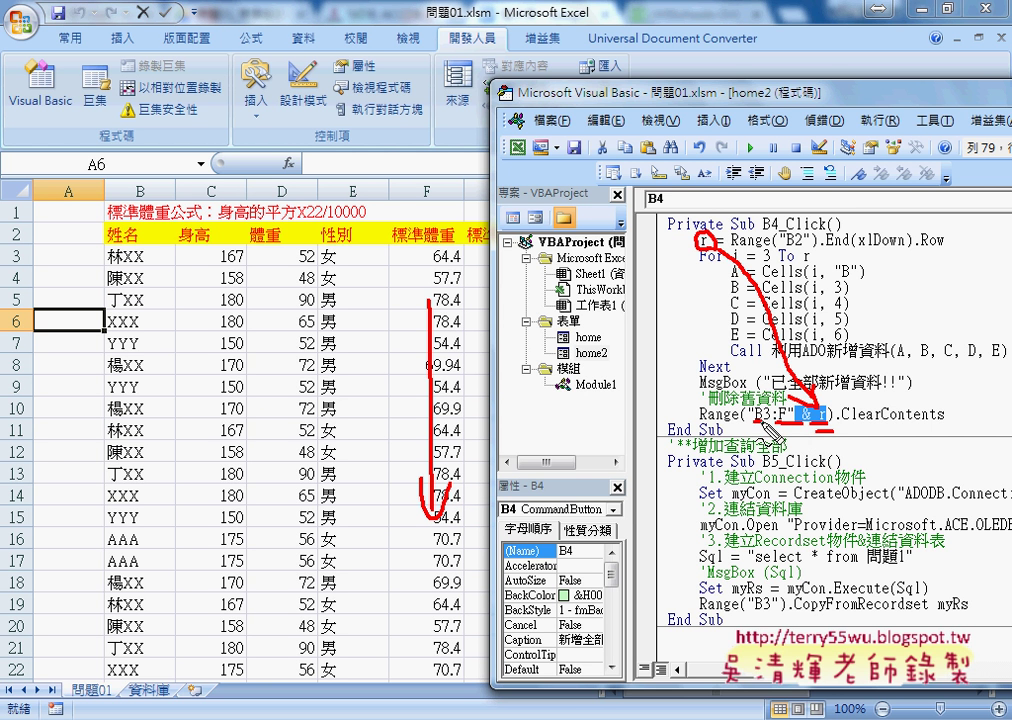
pyautogui.moveTo(110, 230); pyautogui.dragTo(326, 428)
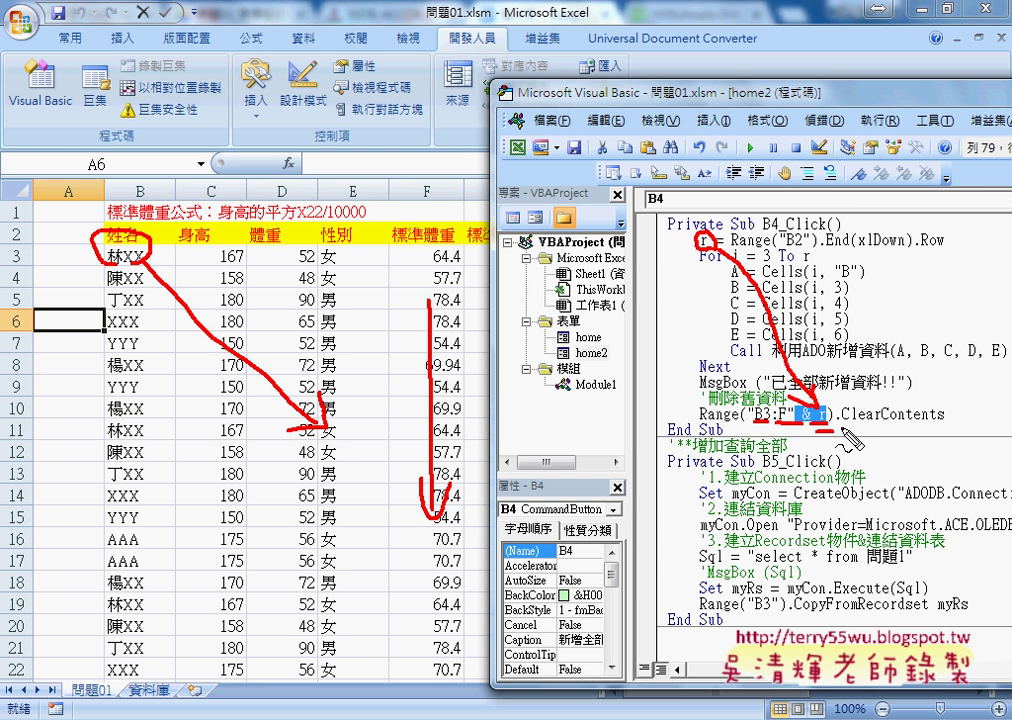
pyautogui.moveTo(843, 428); pyautogui.dragTo(943, 426)
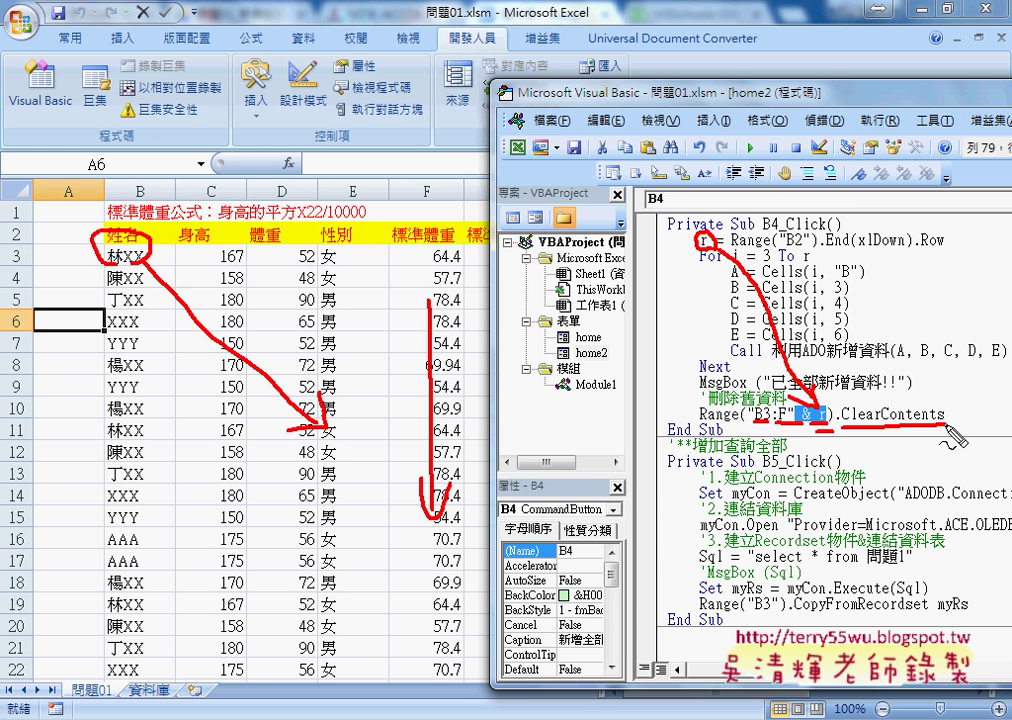
pyautogui.press('Escape')
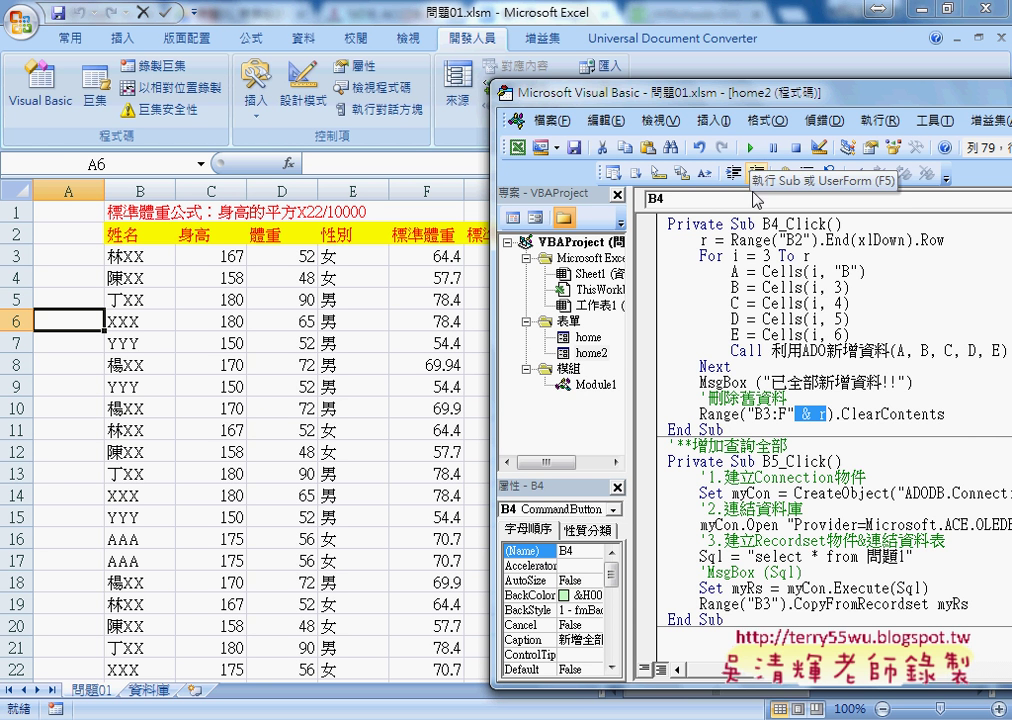
# Step: Breakpoint the completion line, run 新增全部, dismiss 已全部新增資料!!, and step through ClearContents to the end
pyautogui.click(648, 382)
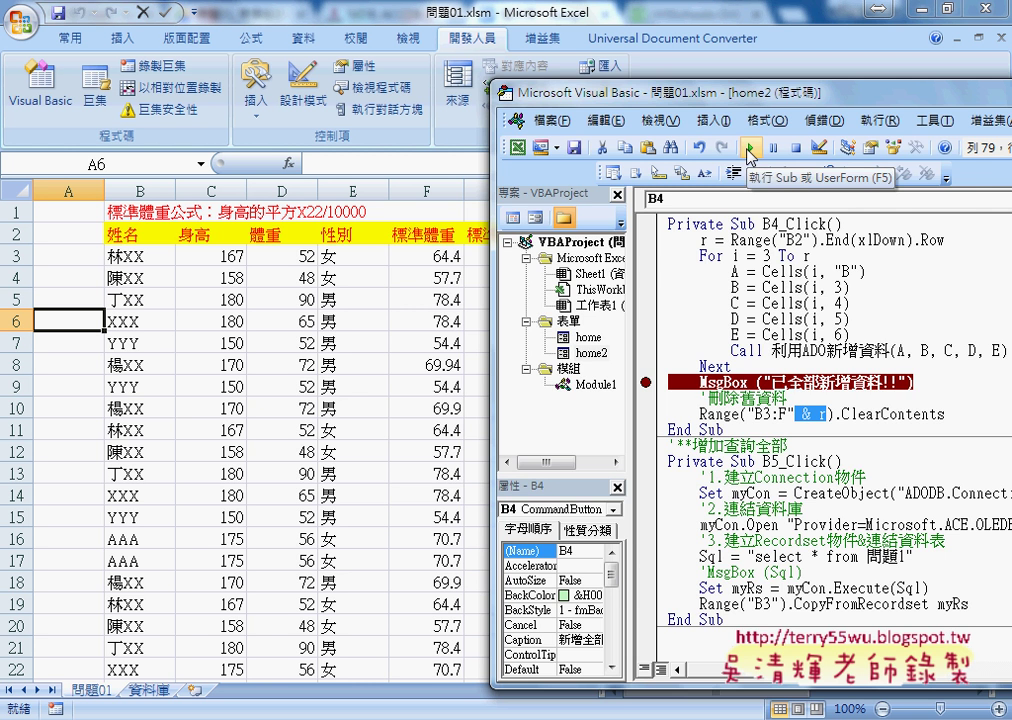
pyautogui.click(748, 150)
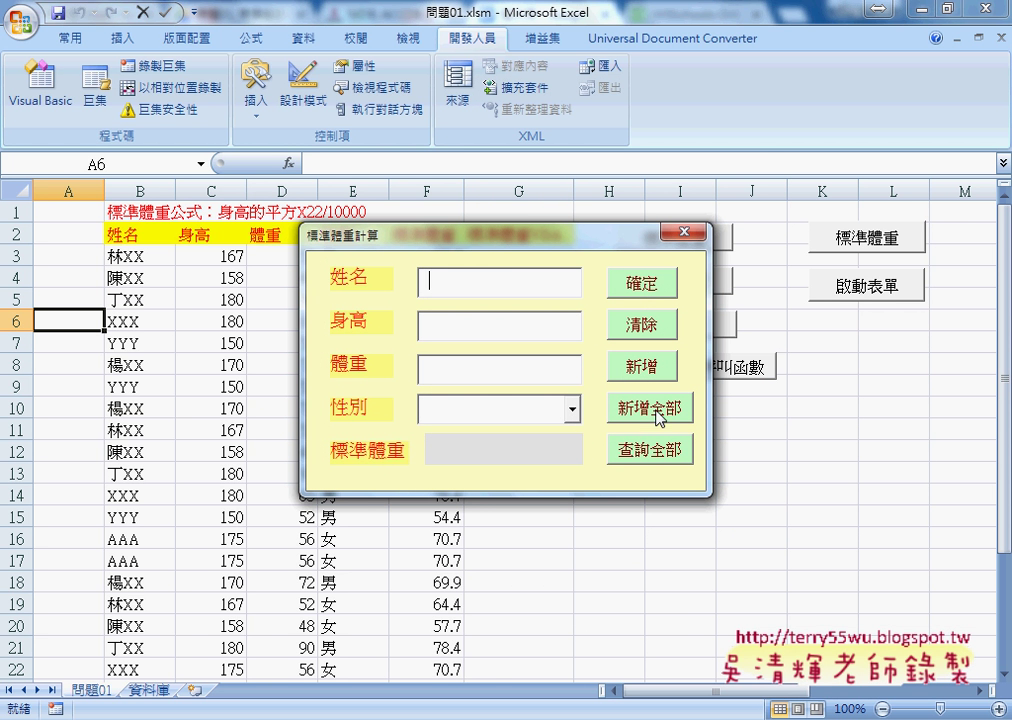
pyautogui.click(658, 418)
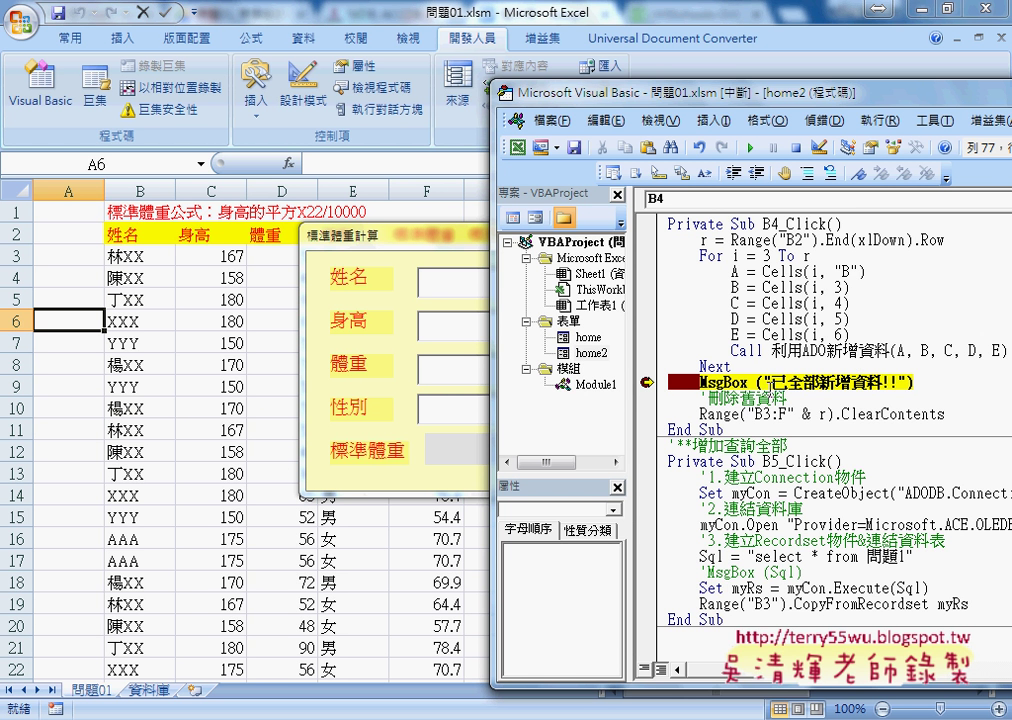
pyautogui.press('F5')
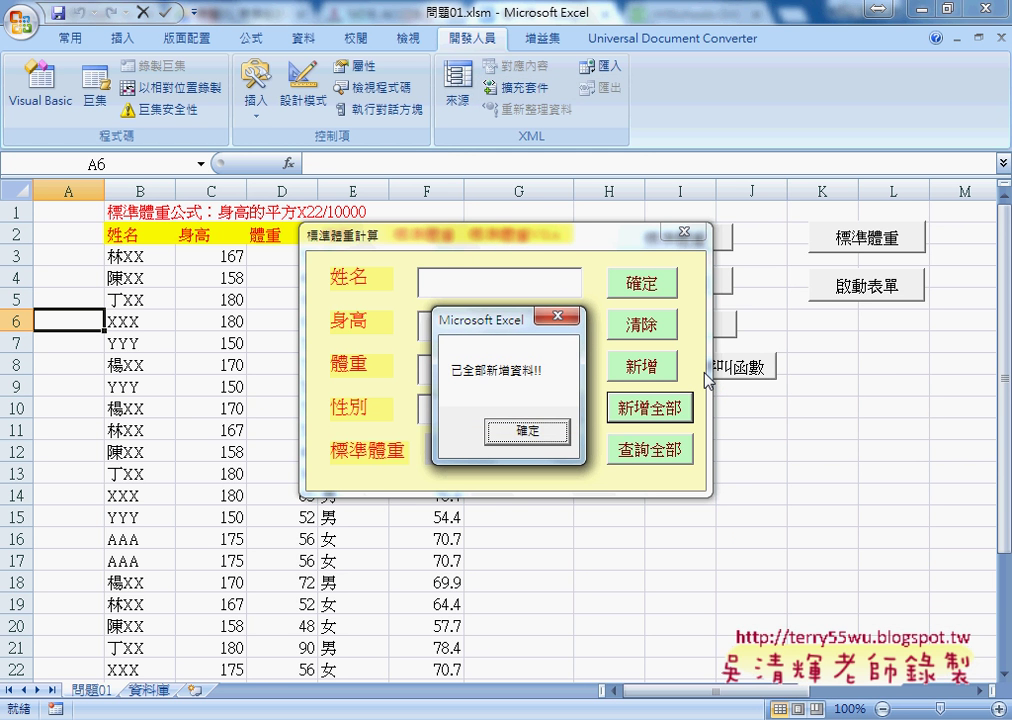
pyautogui.click(530, 432)
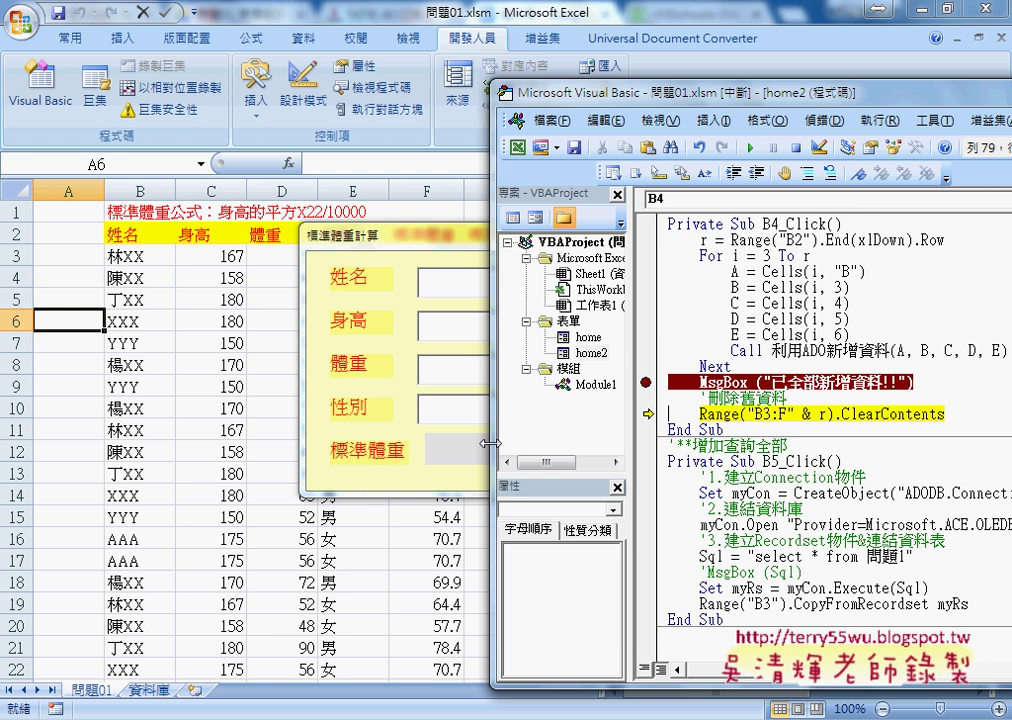
pyautogui.press('F8')
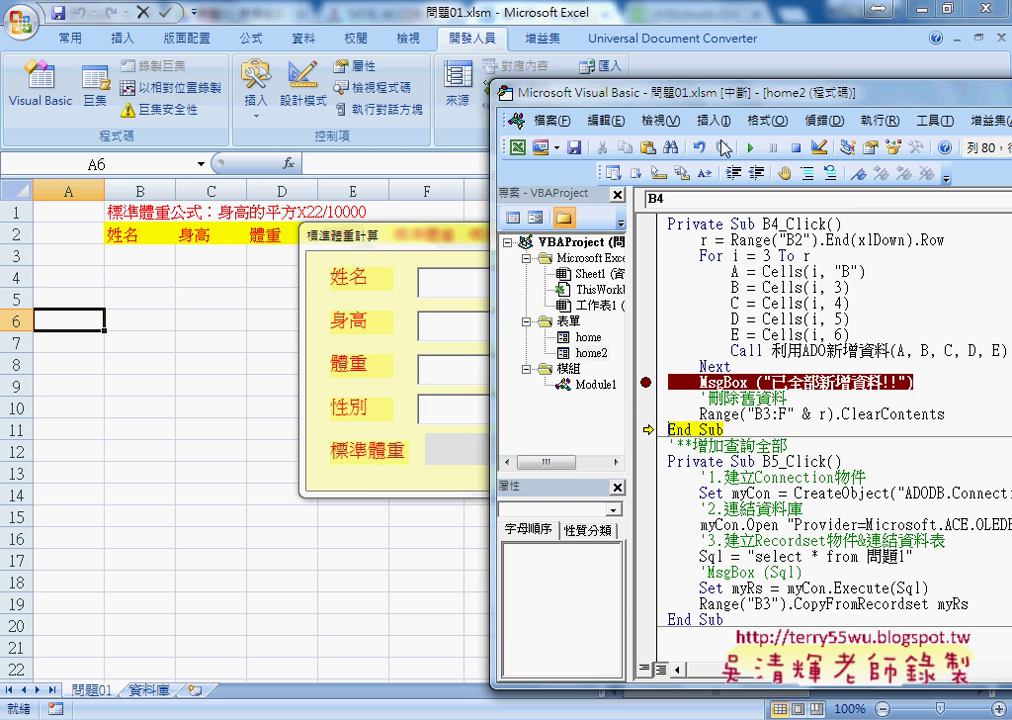
pyautogui.press('F8')
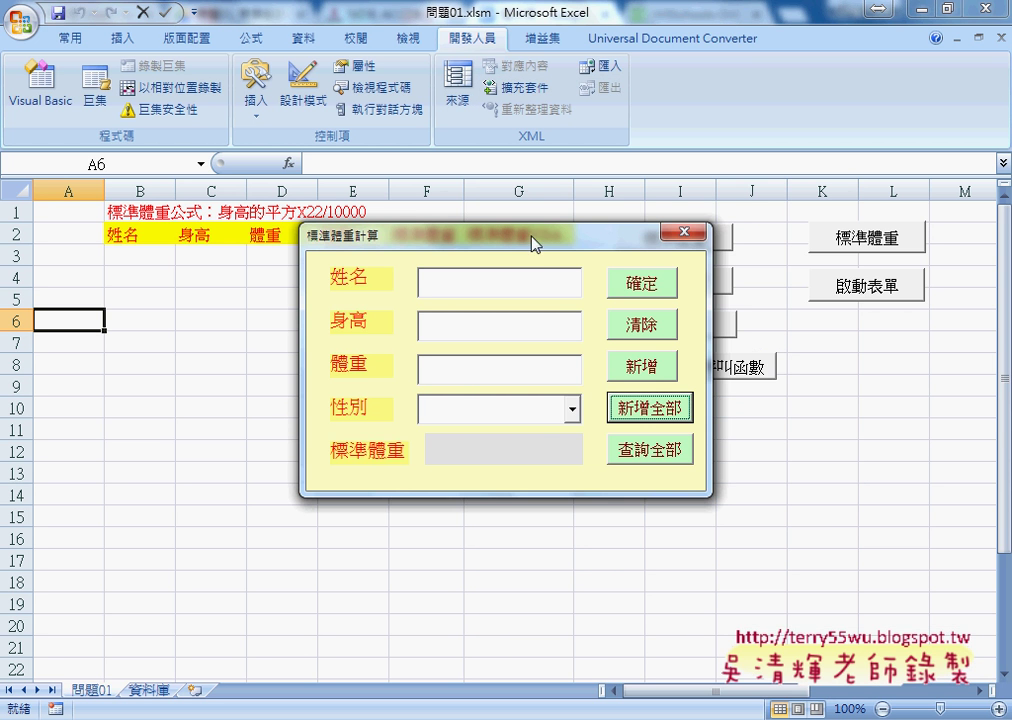
# Step: Drag the weight-calculation form to the right to uncover the sheet's header row
pyautogui.moveTo(535, 235); pyautogui.dragTo(689, 208)
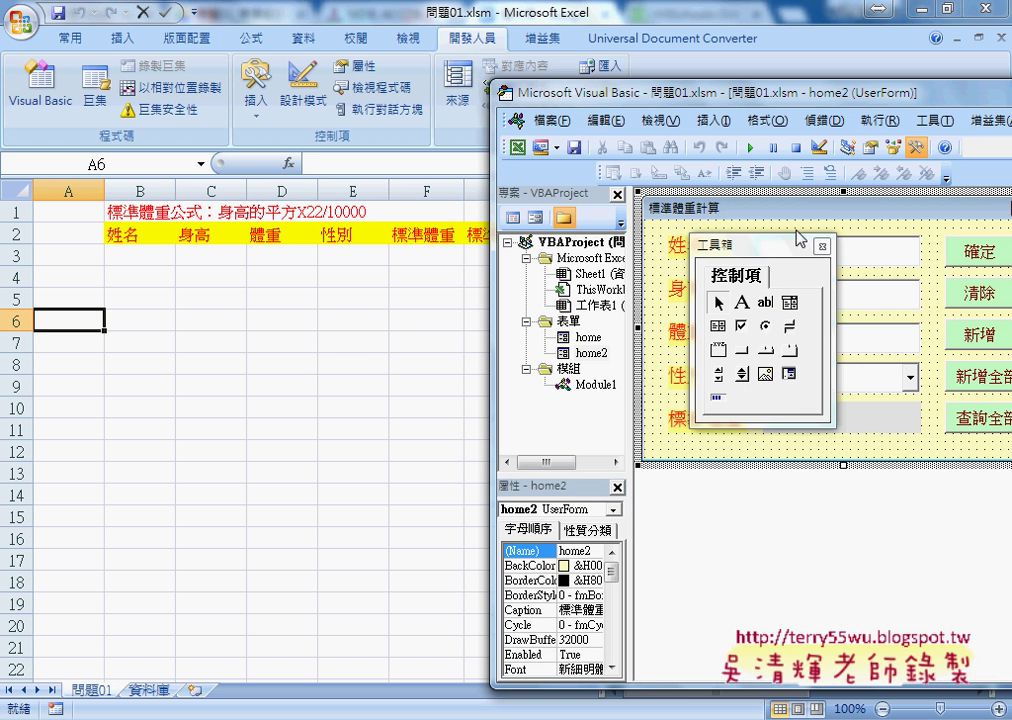
# Step: Close the running form and open B5_Click behind the 查詢全部 button
pyautogui.click(838, 205)
pyautogui.doubleClick(985, 418)
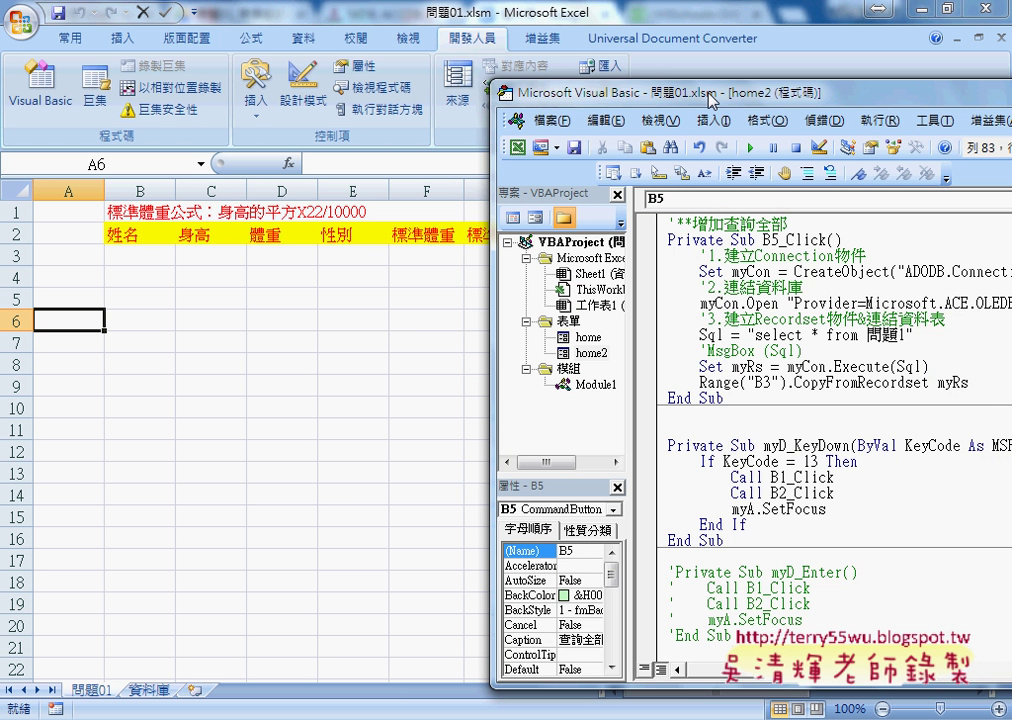
pyautogui.moveTo(696, 98); pyautogui.dragTo(290, 97)
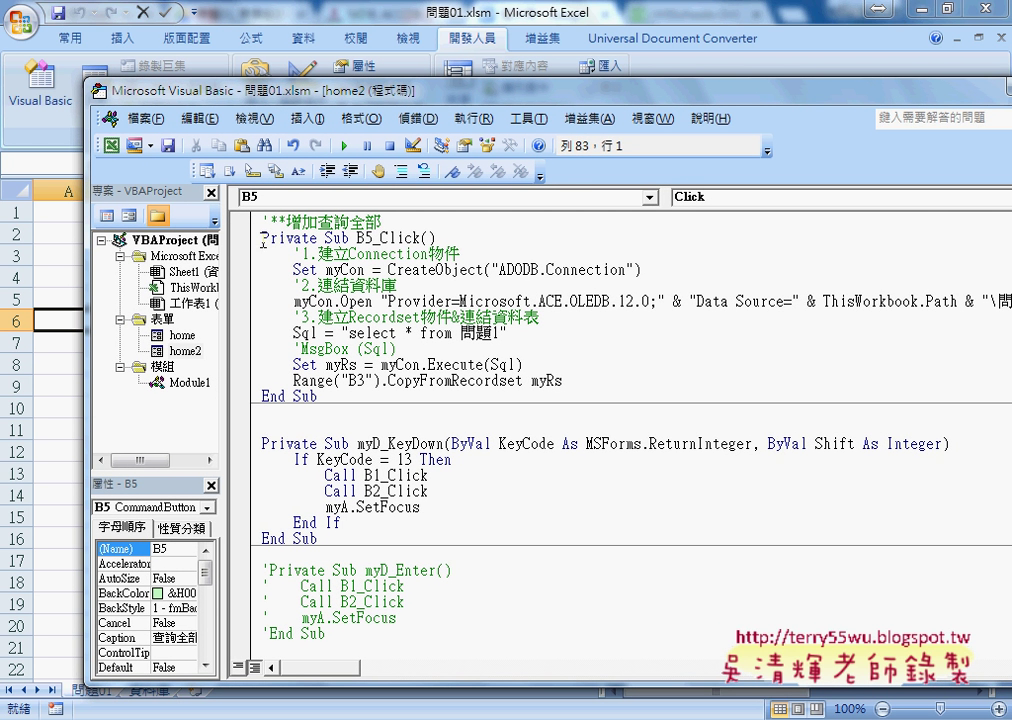
# Step: Highlight the "select * from 問題1" query, the connection it runs on, and the myRs recordset
pyautogui.click(302, 285)
pyautogui.click(302, 316)
pyautogui.moveTo(341, 333); pyautogui.dragTo(515, 333)
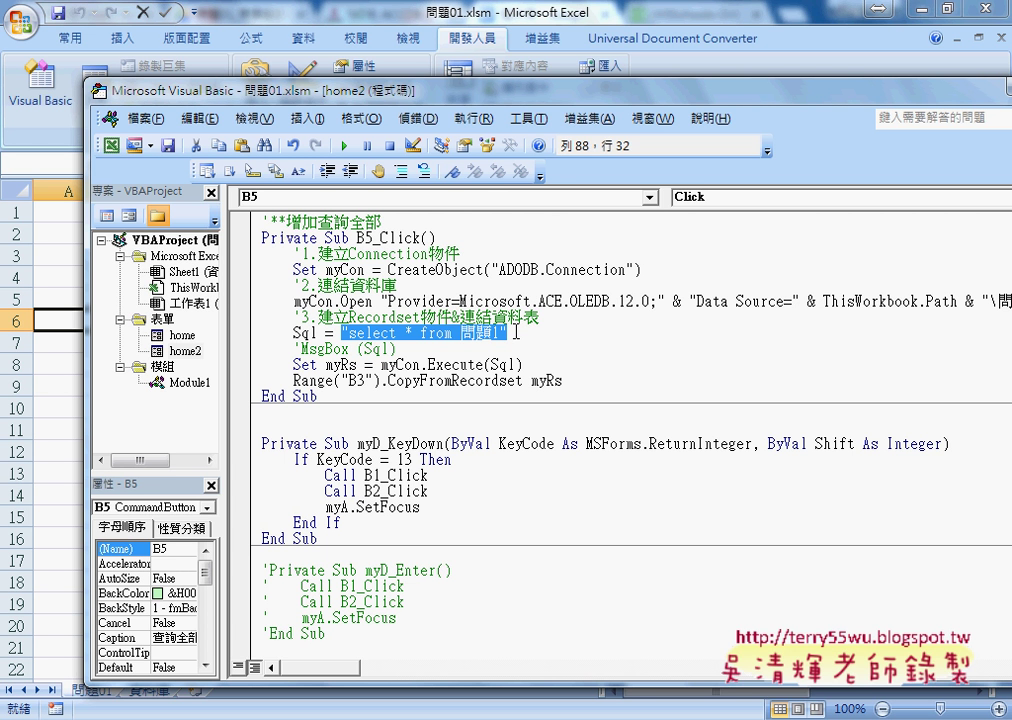
pyautogui.moveTo(381, 365); pyautogui.dragTo(512, 365)
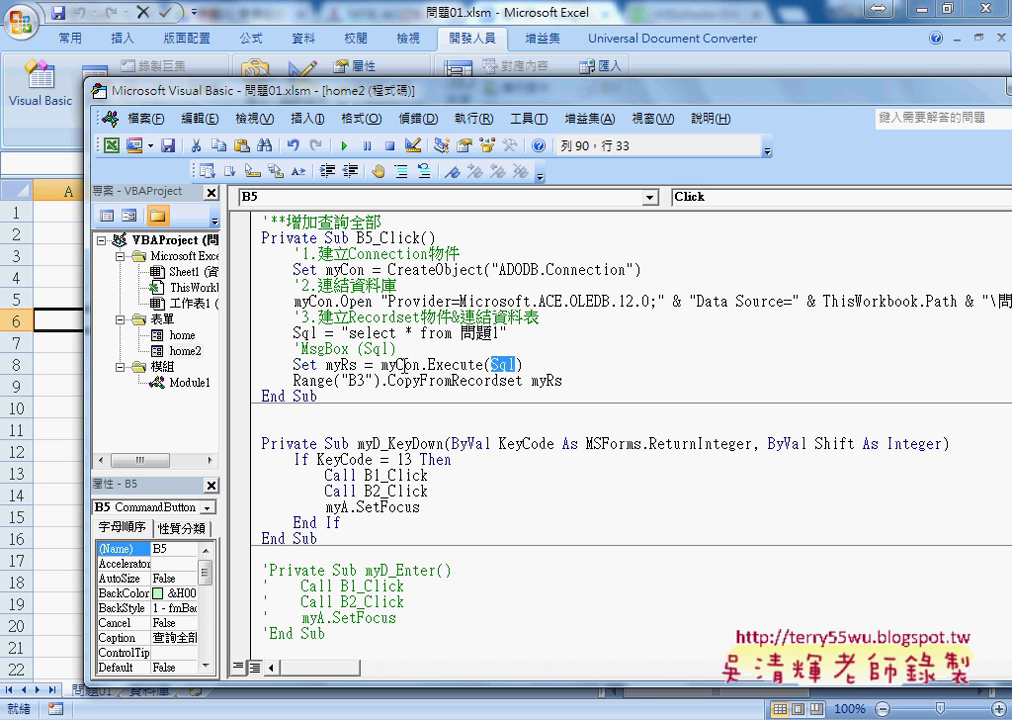
pyautogui.moveTo(357, 365); pyautogui.dragTo(325, 366)
pyautogui.moveTo(352, 338); pyautogui.dragTo(494, 342)
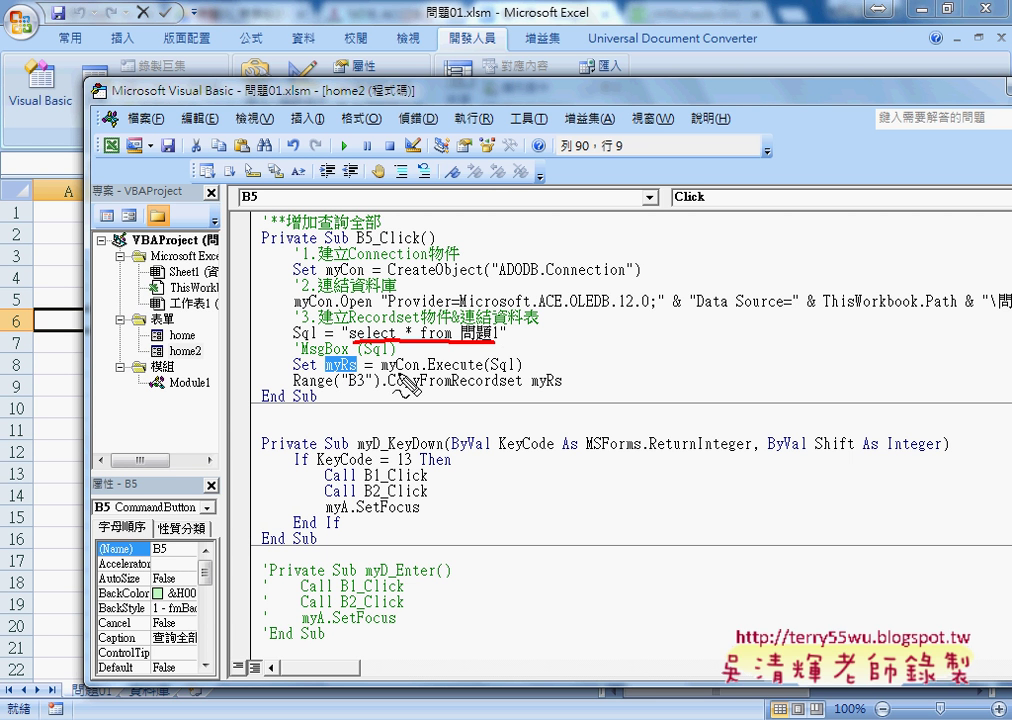
pyautogui.moveTo(382, 378); pyautogui.dragTo(518, 378)
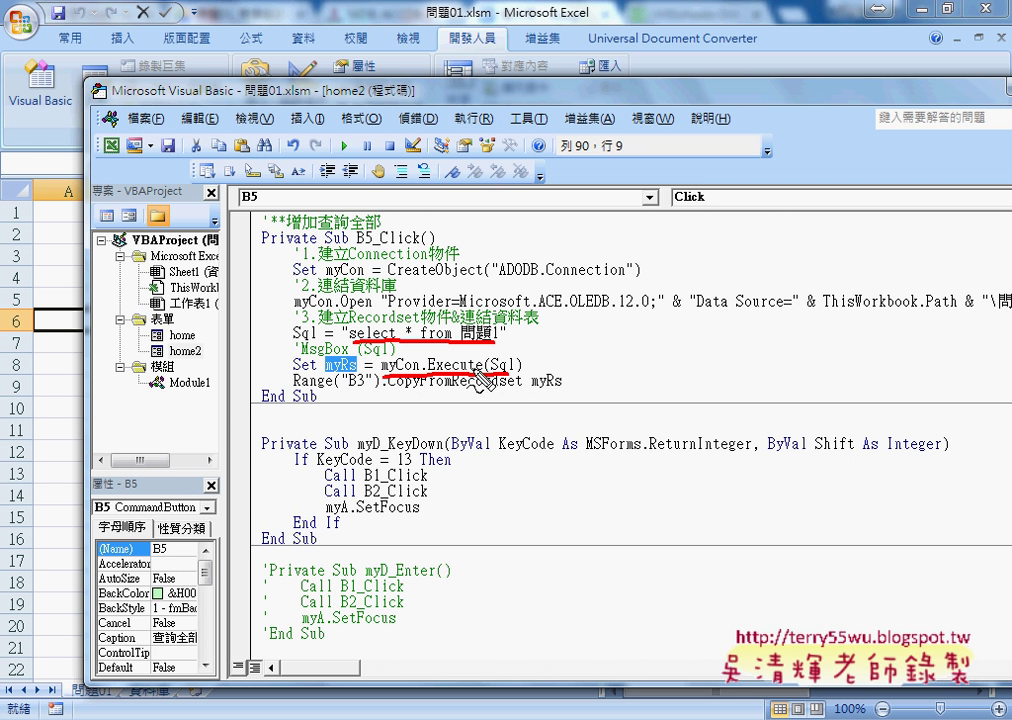
pyautogui.moveTo(430, 338)
pyautogui.mouseDown()
pyautogui.moveTo(335, 358)
pyautogui.moveTo(352, 386)
pyautogui.mouseUp()
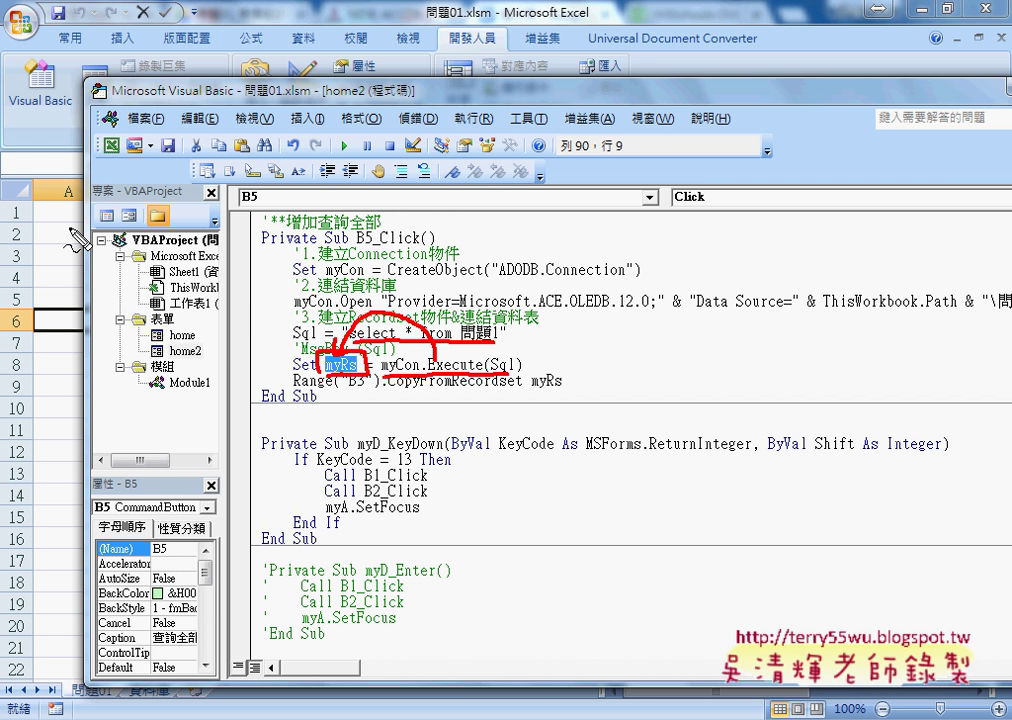
pyautogui.press('Escape')
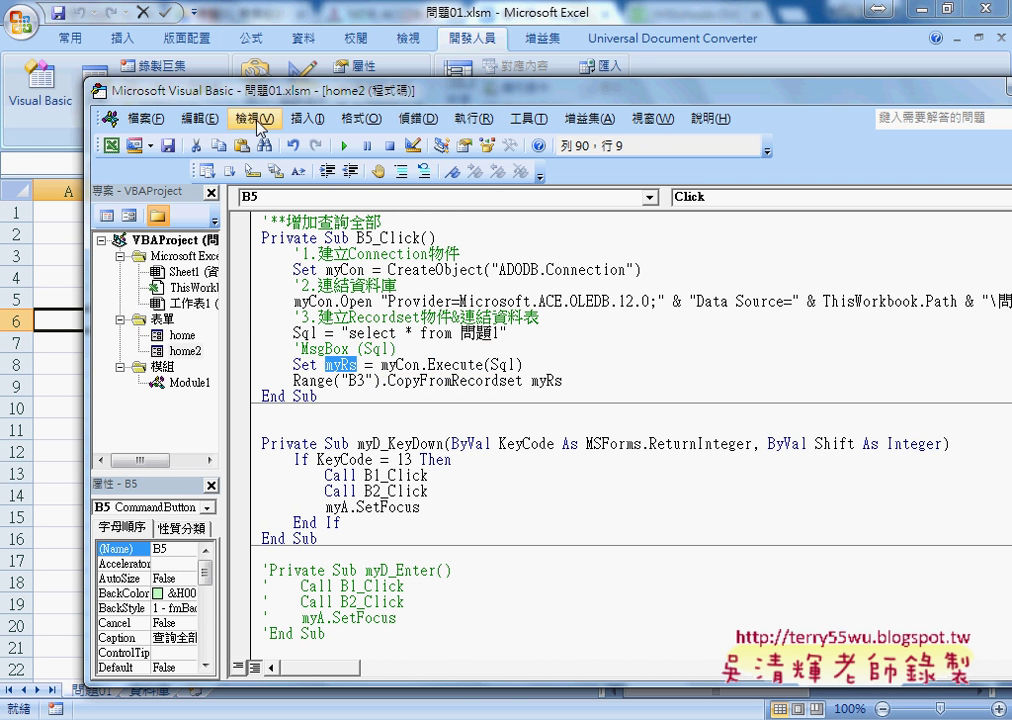
# Step: Retype the B3 line as Range("B3").CopyFromRecordset myRs, picking CopyFromRecordset from IntelliSense
pyautogui.moveTo(232, 84); pyautogui.dragTo(447, 68)
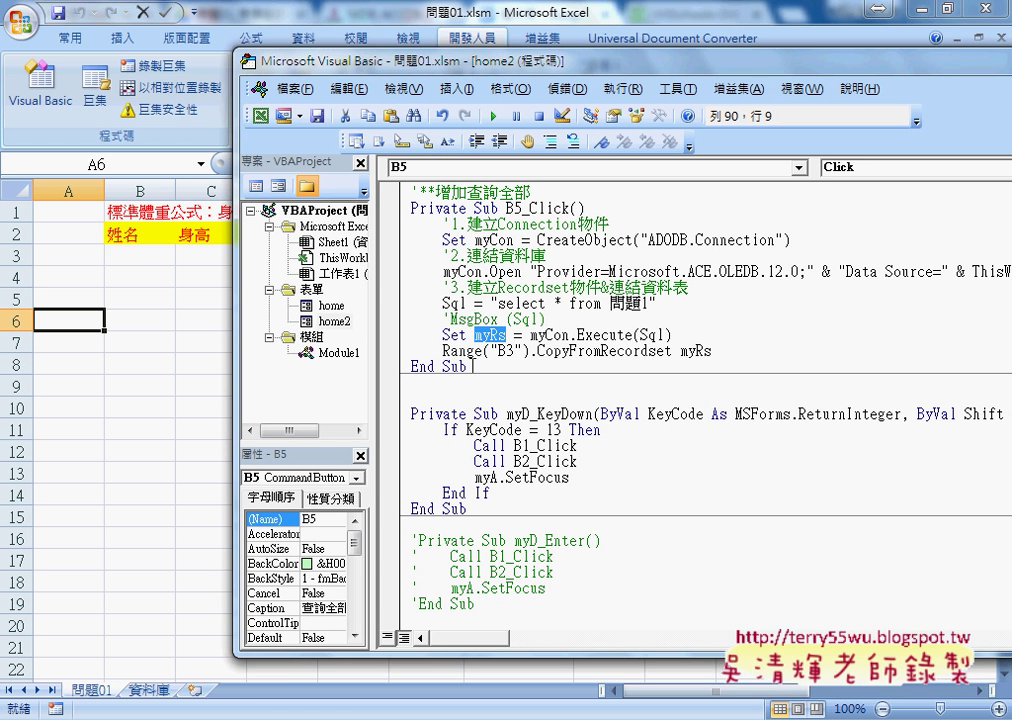
pyautogui.moveTo(474, 351)
pyautogui.mouseDown()
pyautogui.moveTo(529, 351)
pyautogui.moveTo(443, 352)
pyautogui.mouseUp()
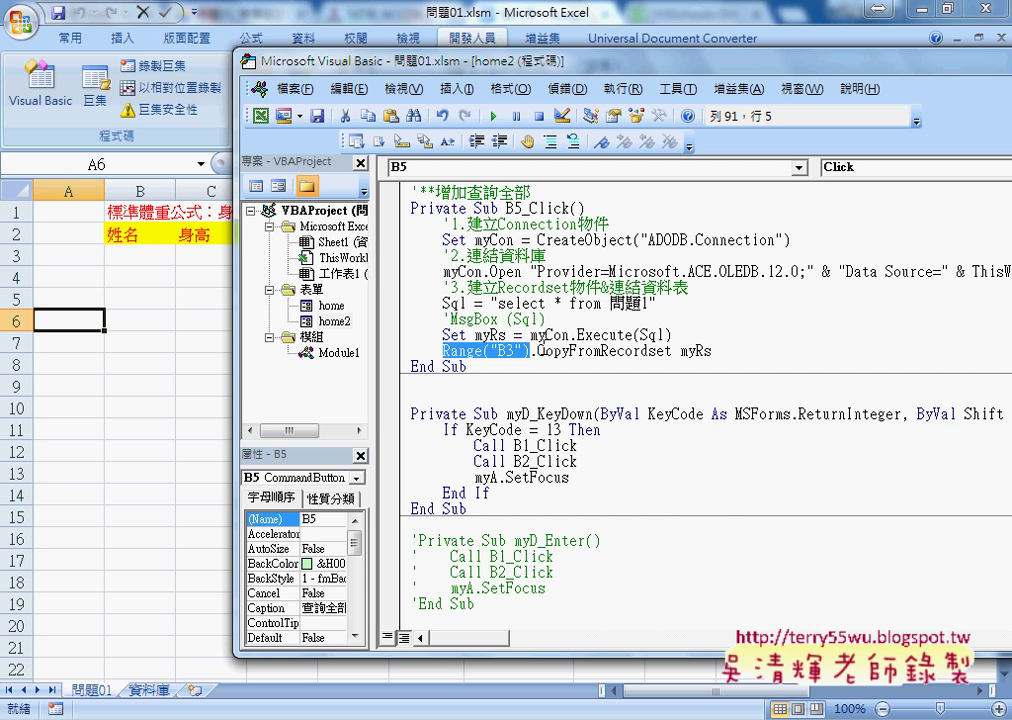
pyautogui.moveTo(530, 351); pyautogui.dragTo(716, 352)
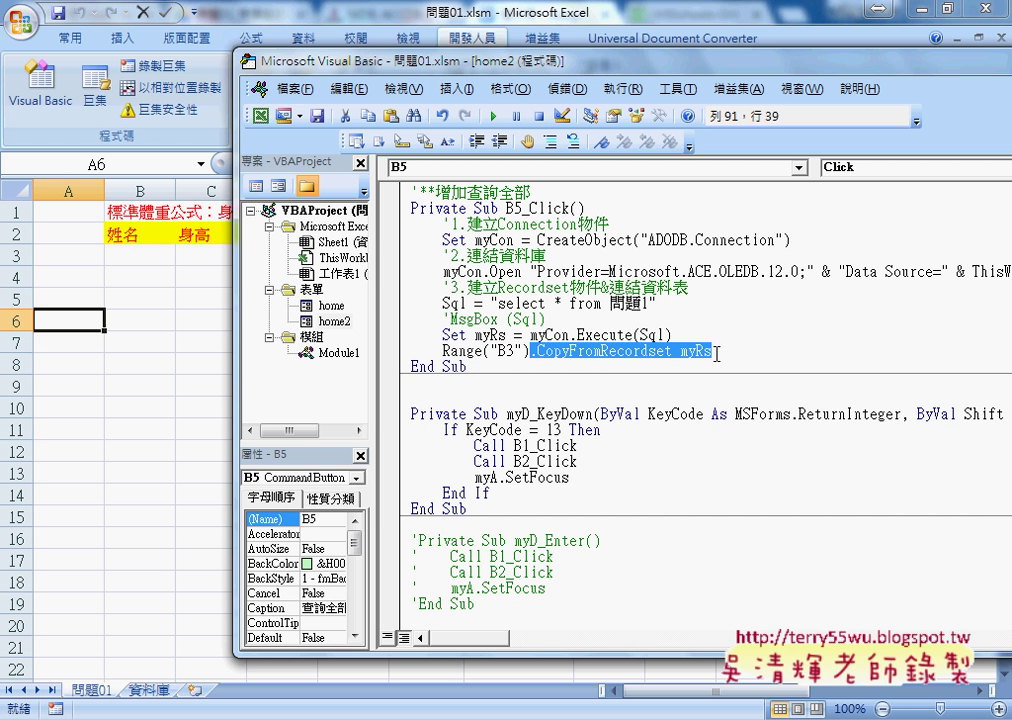
pyautogui.write('.')
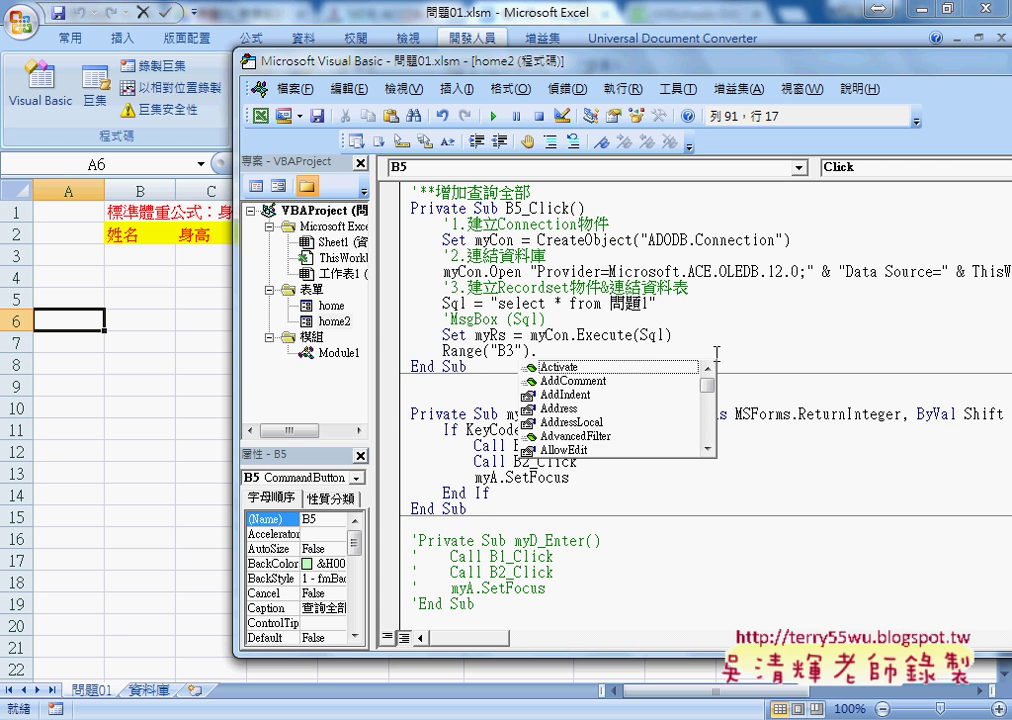
pyautogui.write('c')
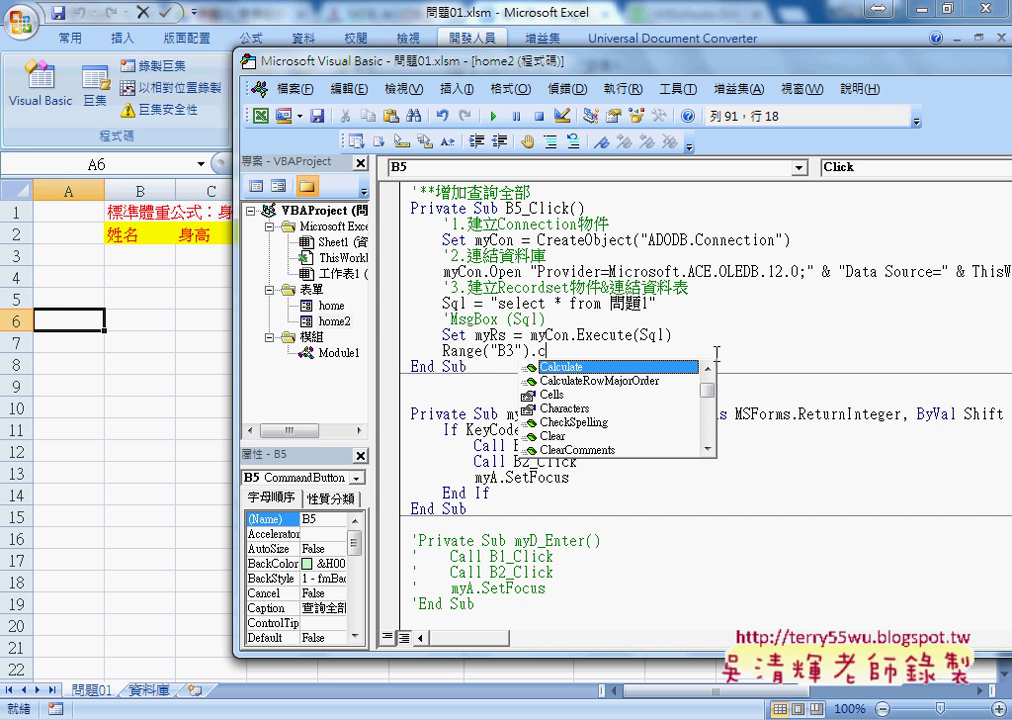
pyautogui.write('p')
pyautogui.press('BackSpace')
pyautogui.write('o')
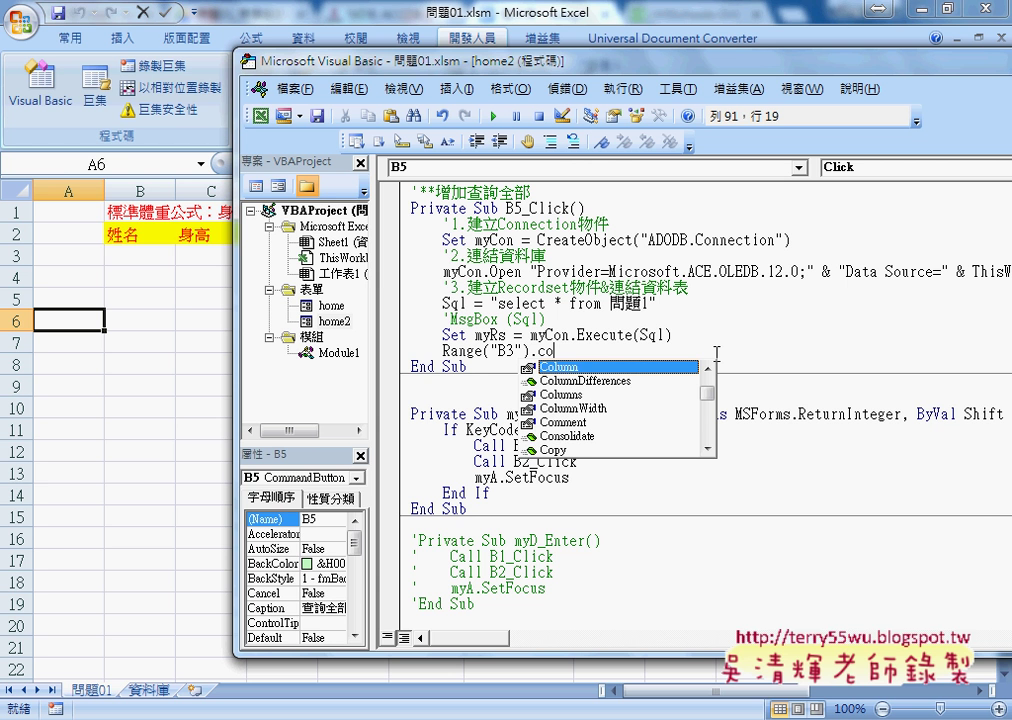
pyautogui.write('py')
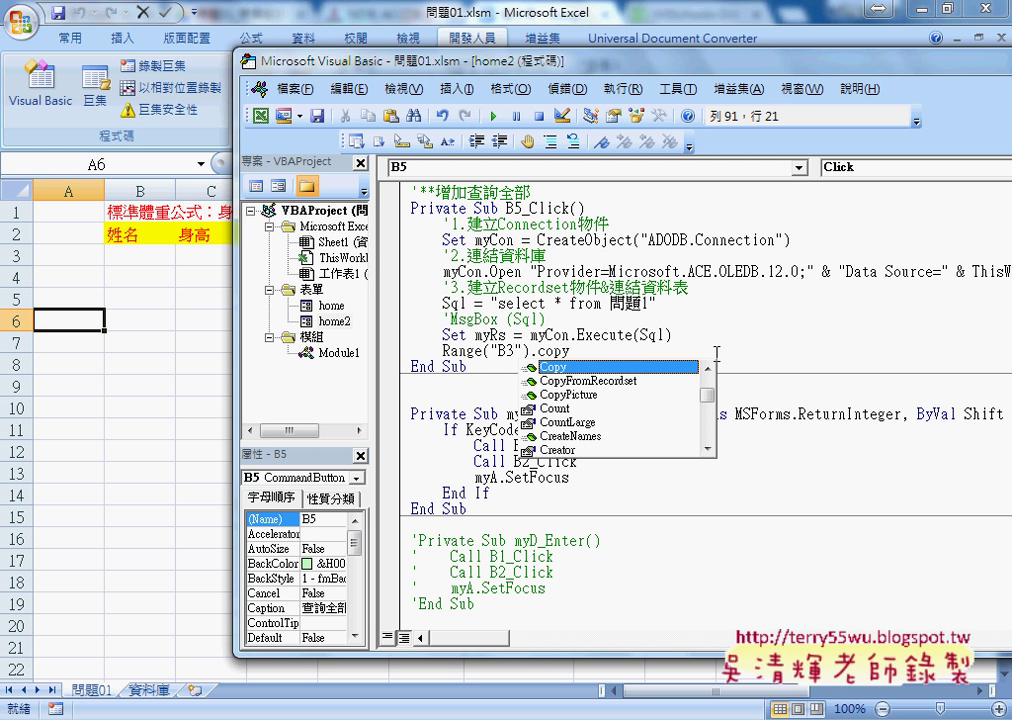
pyautogui.press('Down')
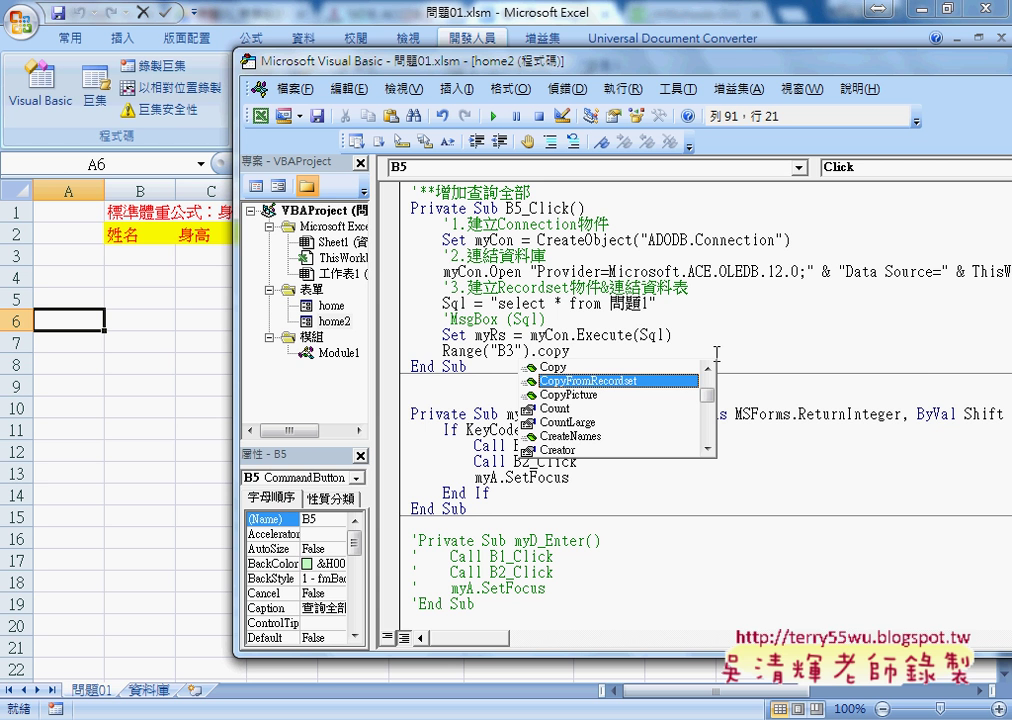
pyautogui.press('space')
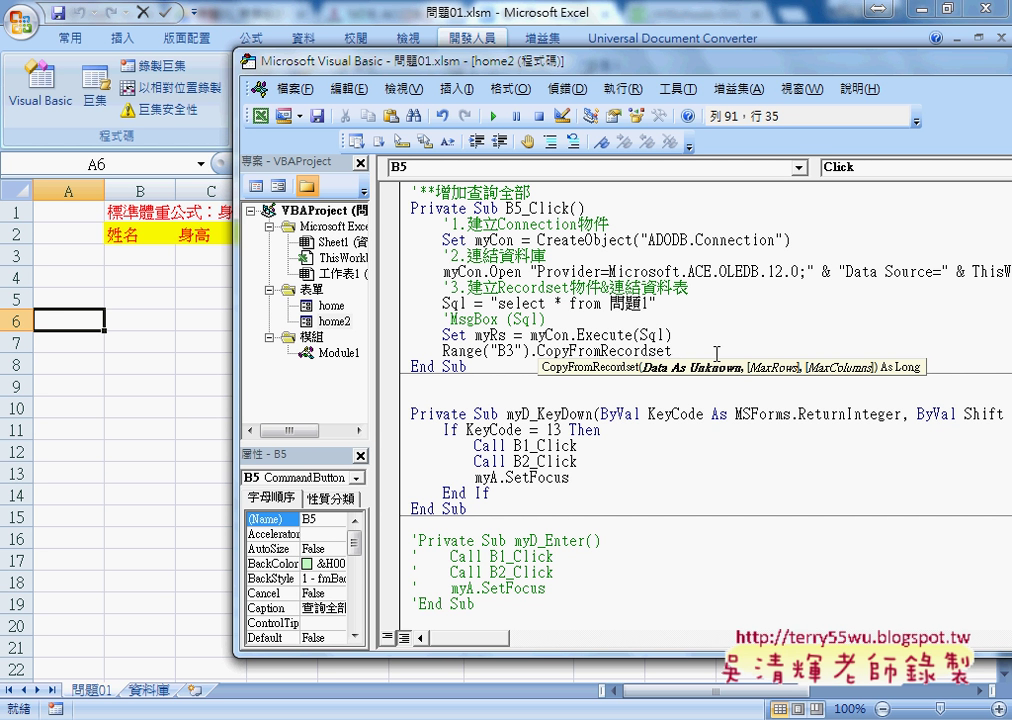
pyautogui.write('my')
pyautogui.write('Rs')
pyautogui.moveTo(530, 351); pyautogui.dragTo(443, 351)
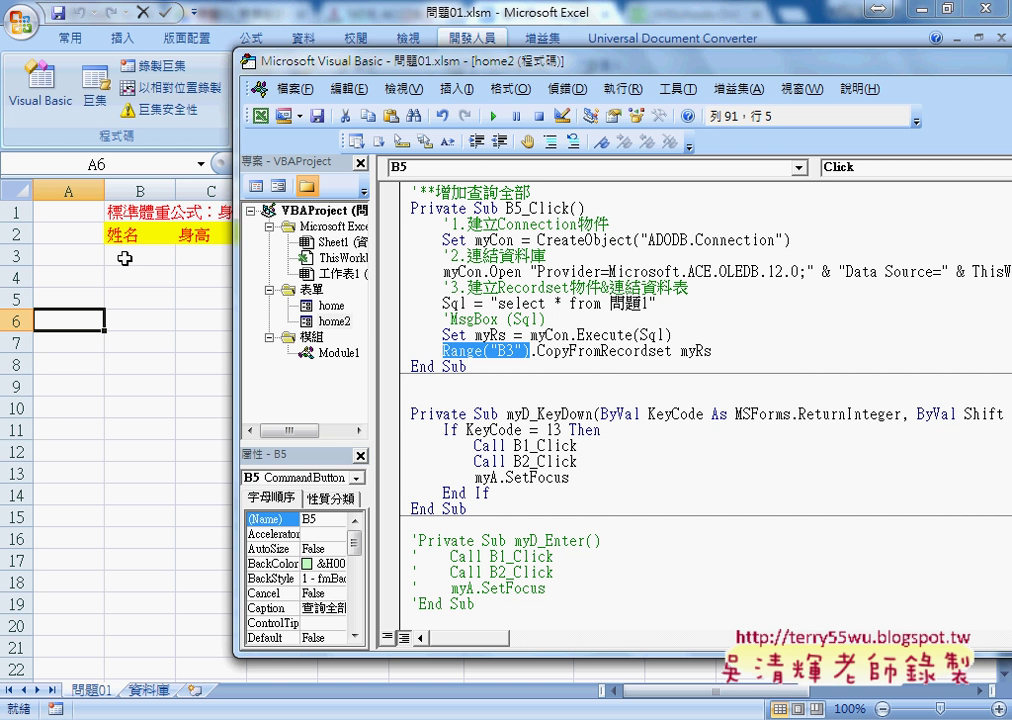
# Step: Back in the workbook, move the form aside and run 查詢全部 to fill records from B3 down
pyautogui.hotkey('alt', 'F11')
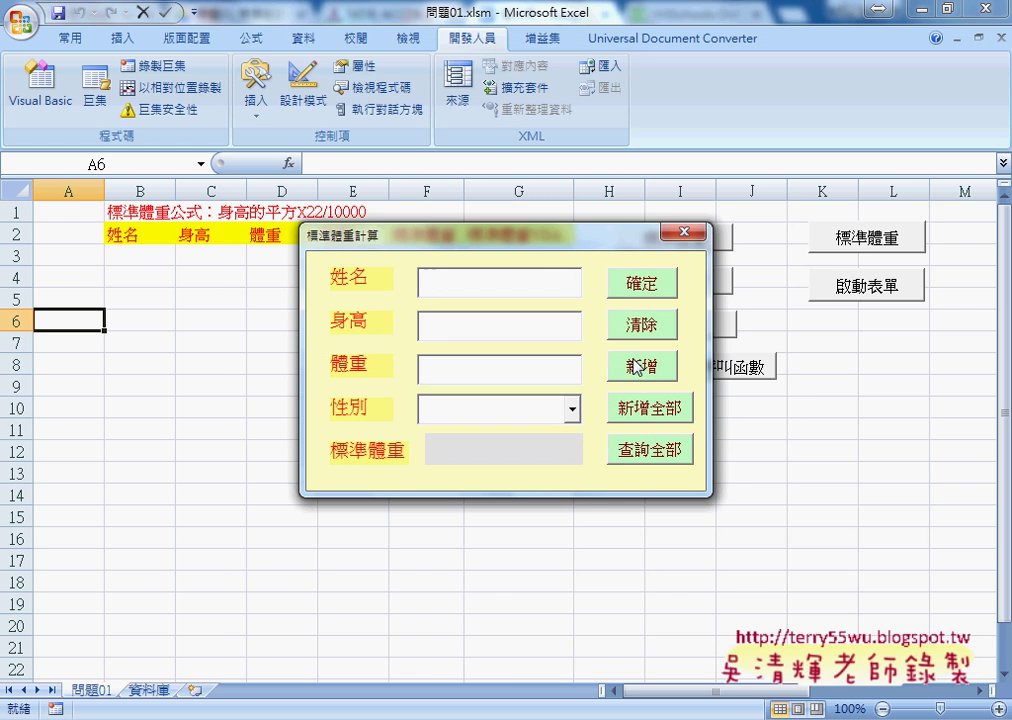
pyautogui.moveTo(591, 233); pyautogui.dragTo(797, 219)
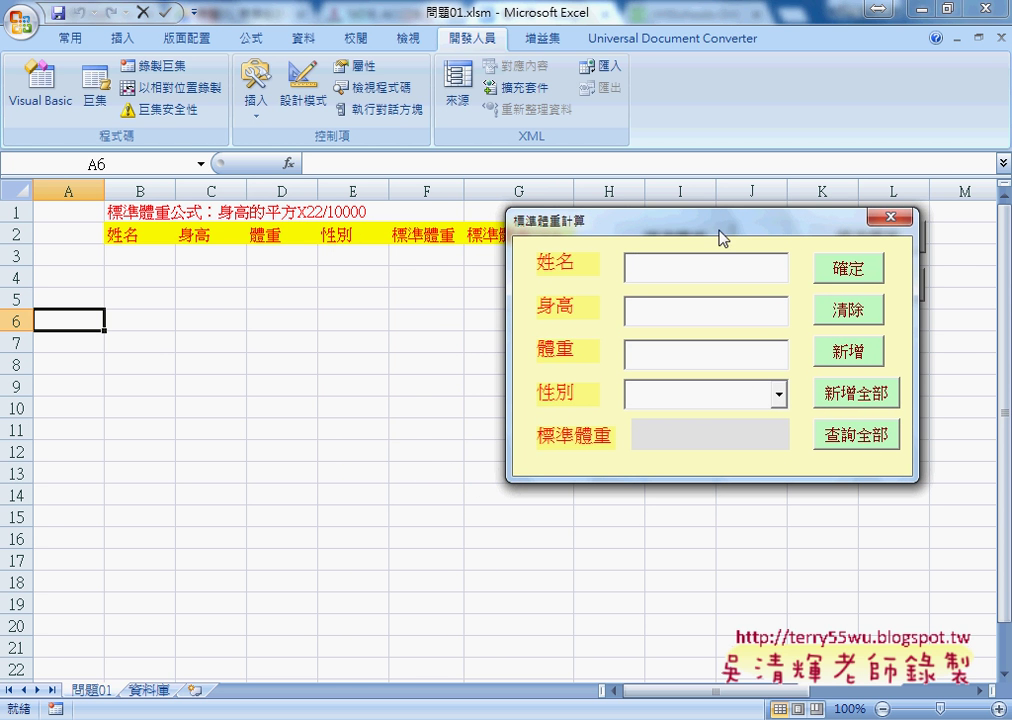
pyautogui.moveTo(718, 218); pyautogui.dragTo(779, 210)
pyautogui.click(918, 432)
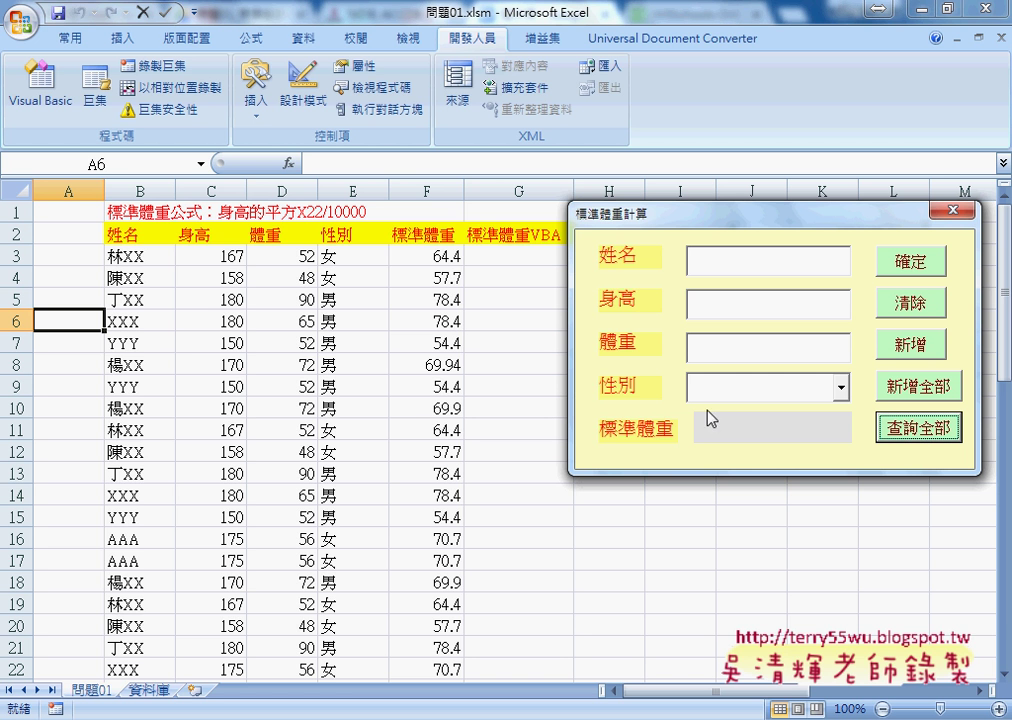